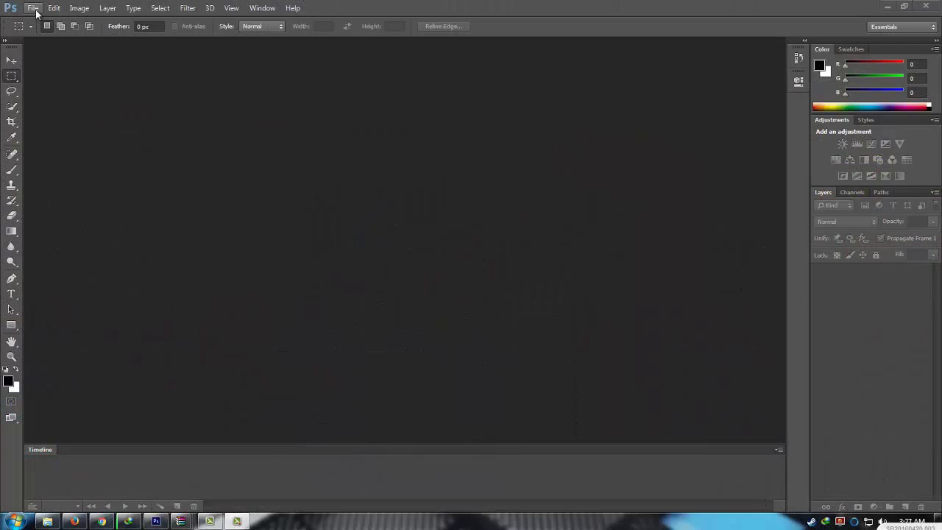
Step: Open car.jpg from the Desktop as a new document
{"action": "left_click", "coordinate": [34, 9]}
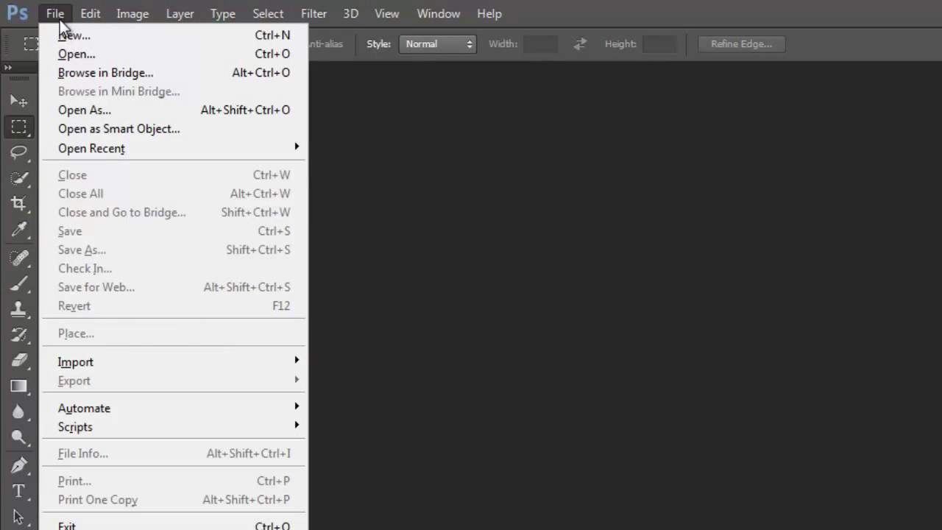
{"action": "left_click", "coordinate": [70, 54]}
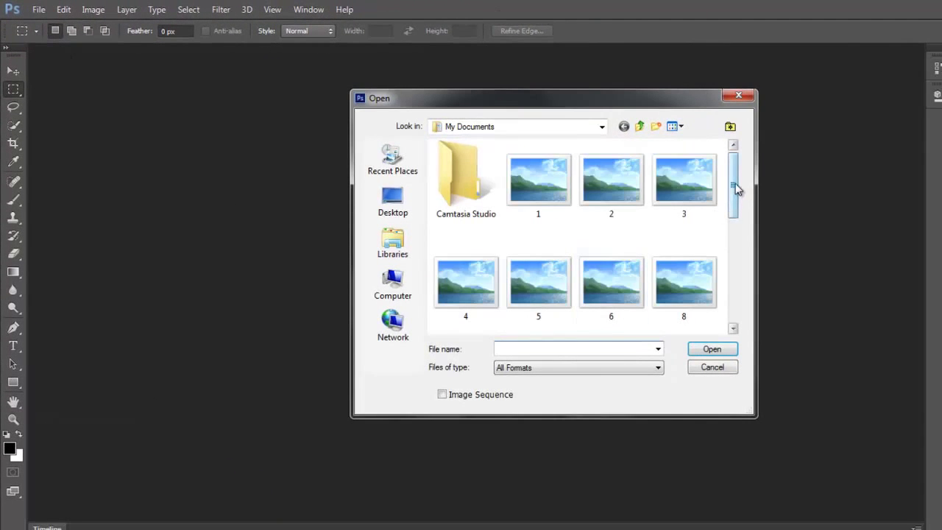
{"action": "mouse_move", "coordinate": [736, 184]}
{"action": "left_mouse_down"}
{"action": "mouse_move", "coordinate": [739, 217]}
{"action": "mouse_move", "coordinate": [735, 180]}
{"action": "left_mouse_up"}
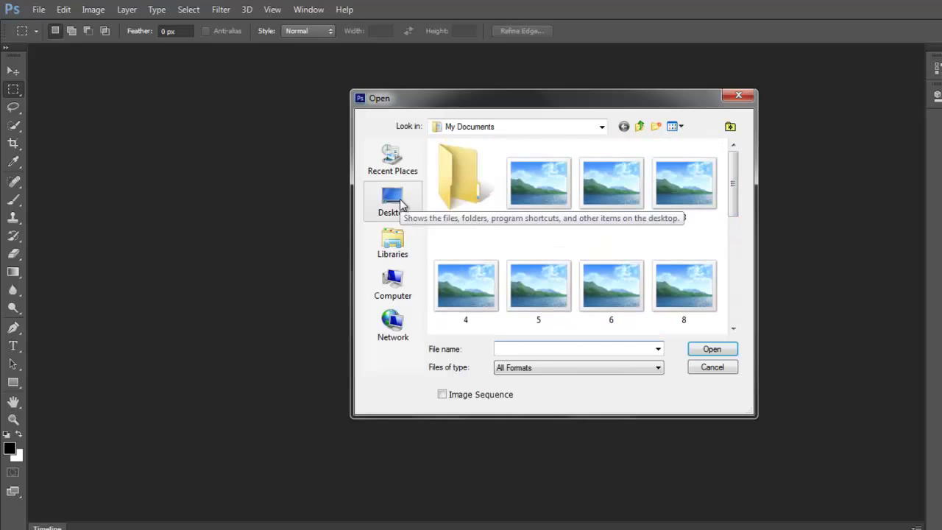
{"action": "left_click", "coordinate": [392, 197]}
{"action": "left_click_drag", "start_coordinate": [730, 189], "coordinate": [723, 304]}
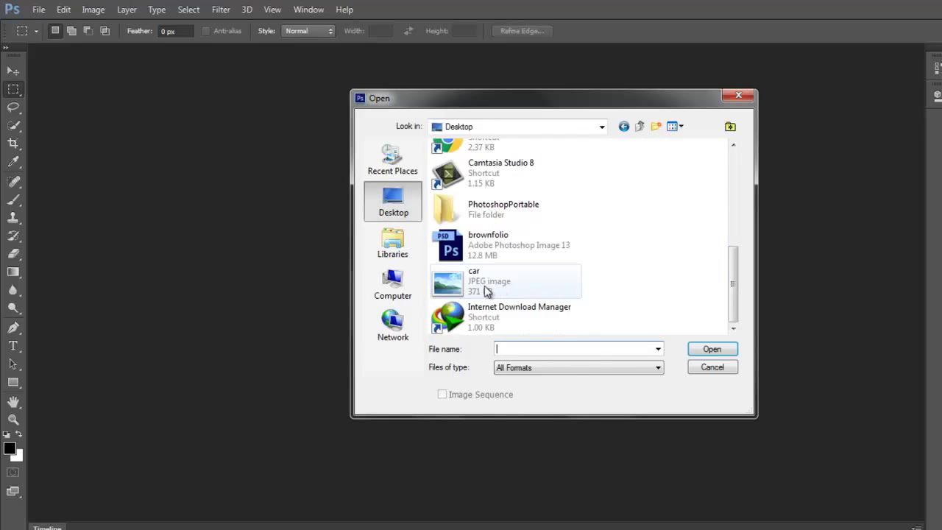
{"action": "left_click", "coordinate": [479, 289]}
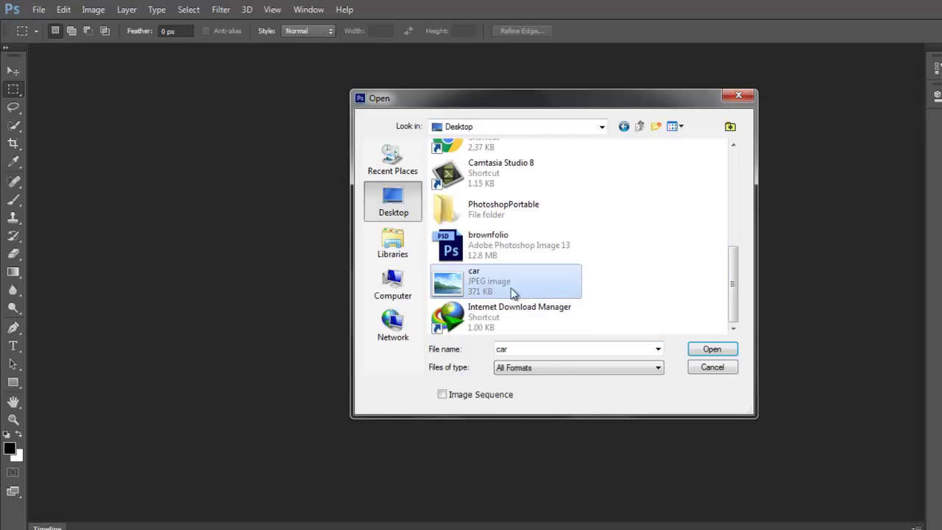
{"action": "left_click", "coordinate": [713, 356]}
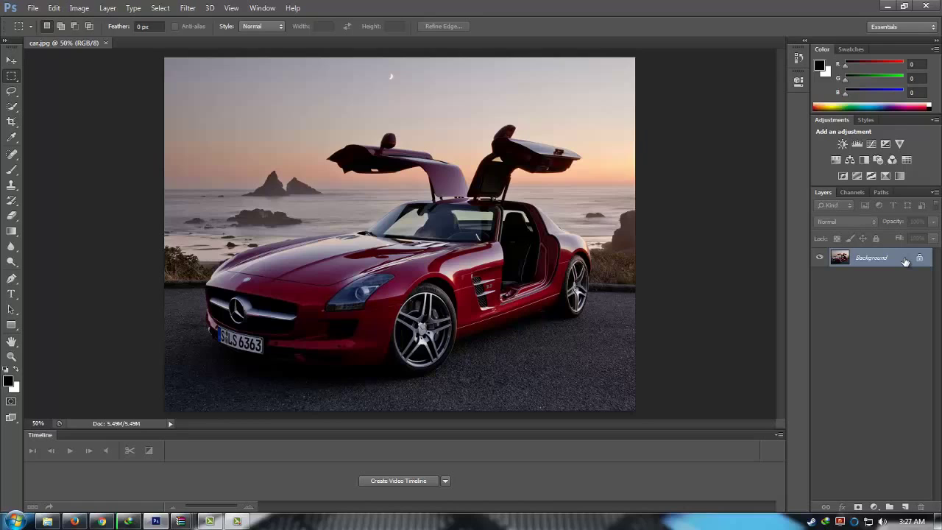
Step: Duplicate the Background to Layer 1 and apply a 3.5-pixel High Pass filter to it
{"action": "key", "text": "ctrl+j"}
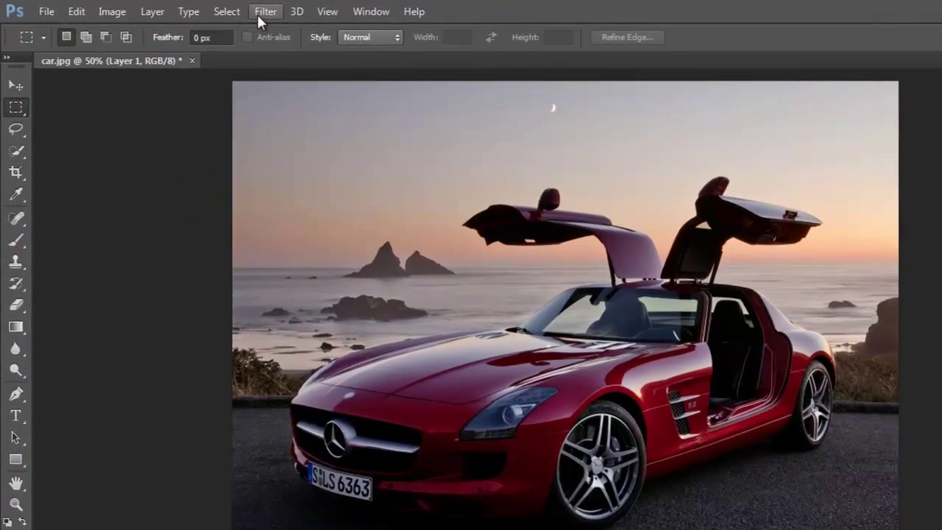
{"action": "left_click", "coordinate": [187, 8]}
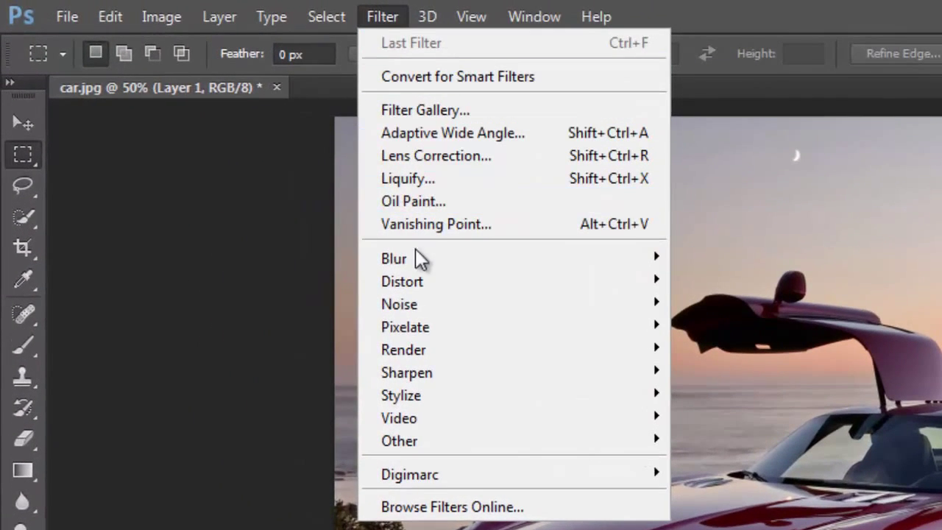
{"action": "mouse_move", "coordinate": [306, 356]}
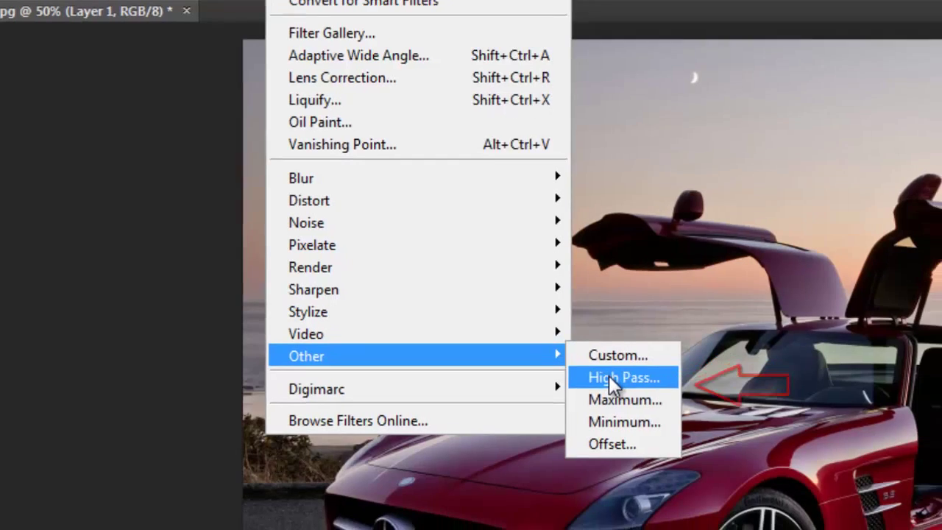
{"action": "left_click", "coordinate": [623, 384]}
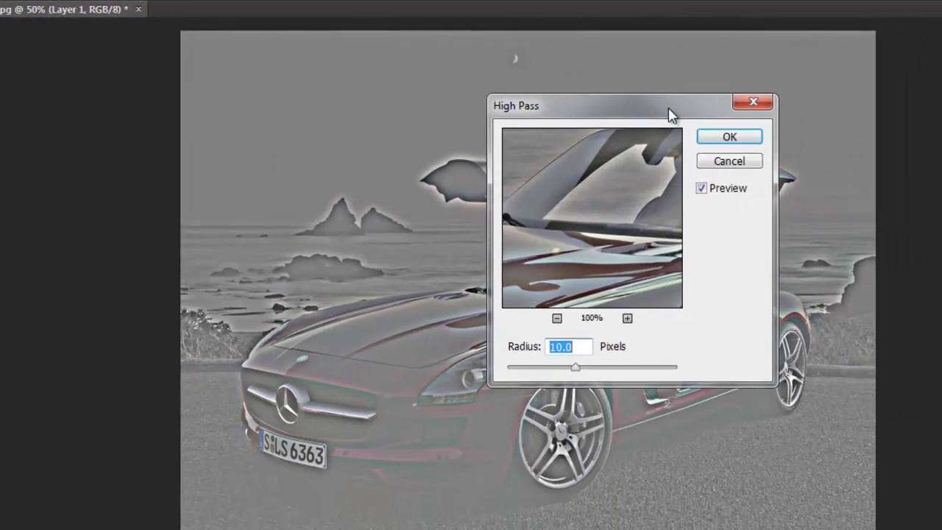
{"action": "left_click_drag", "start_coordinate": [707, 112], "coordinate": [743, 136]}
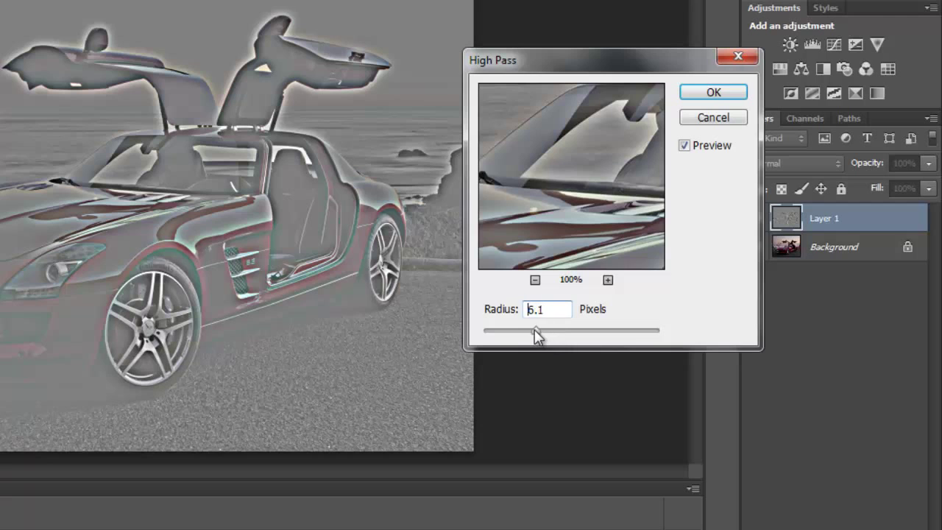
{"action": "left_click_drag", "start_coordinate": [523, 329], "coordinate": [517, 337]}
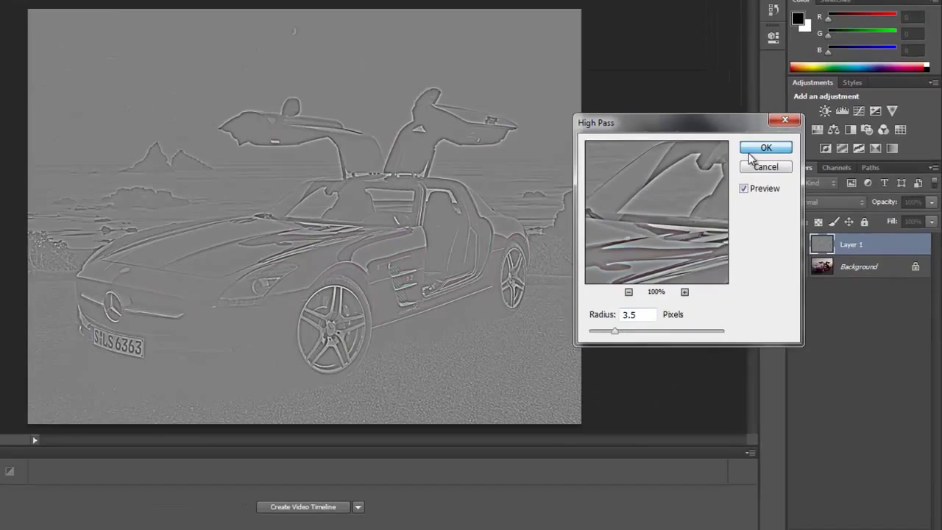
{"action": "left_click", "coordinate": [749, 154]}
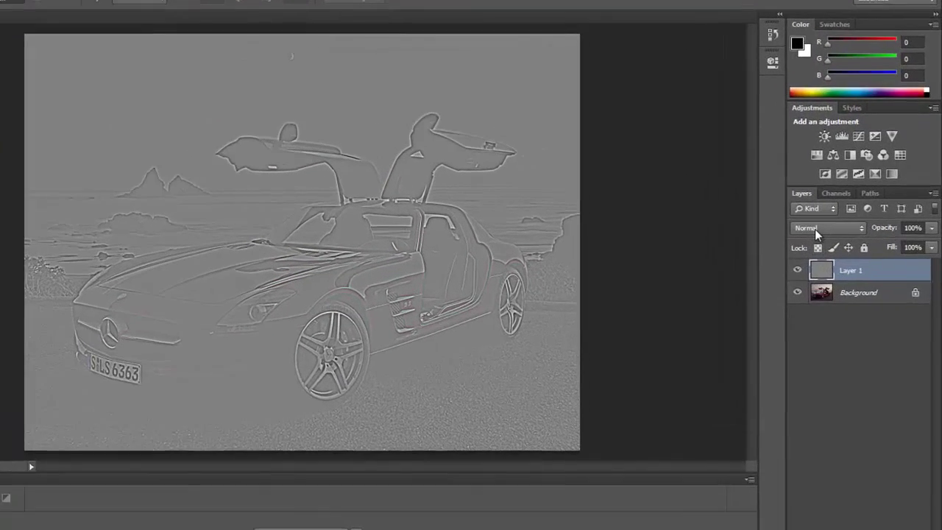
Step: Set Layer 1 to Vivid Light blending and flatten the image into one Background
{"action": "left_click", "coordinate": [814, 229]}
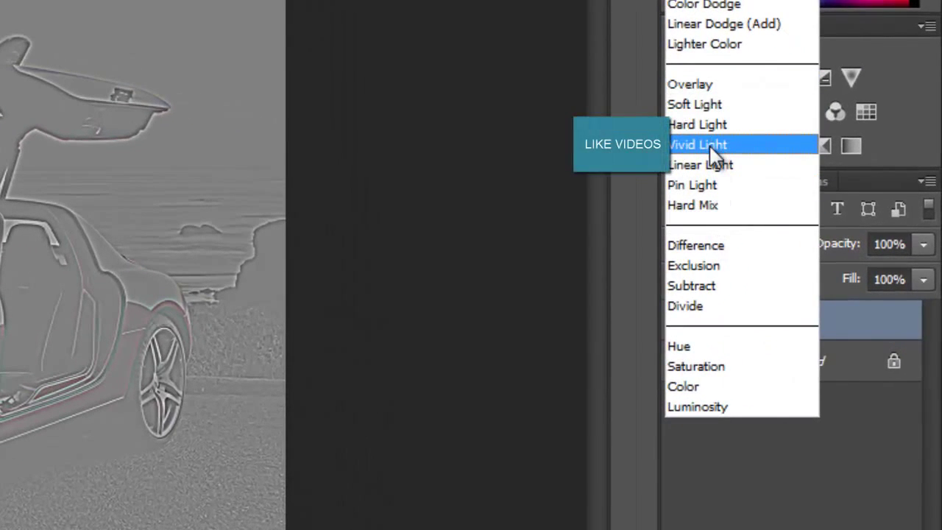
{"action": "left_click", "coordinate": [717, 148]}
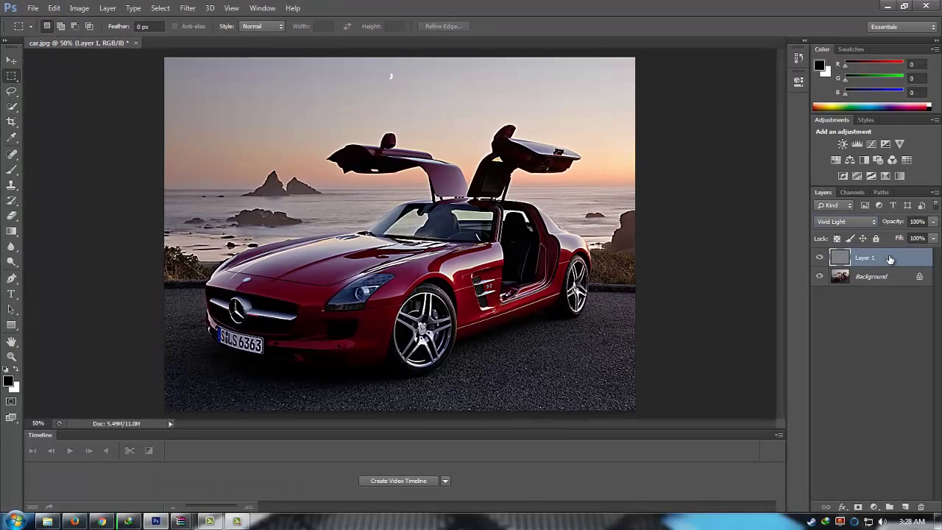
{"action": "right_click", "coordinate": [889, 259]}
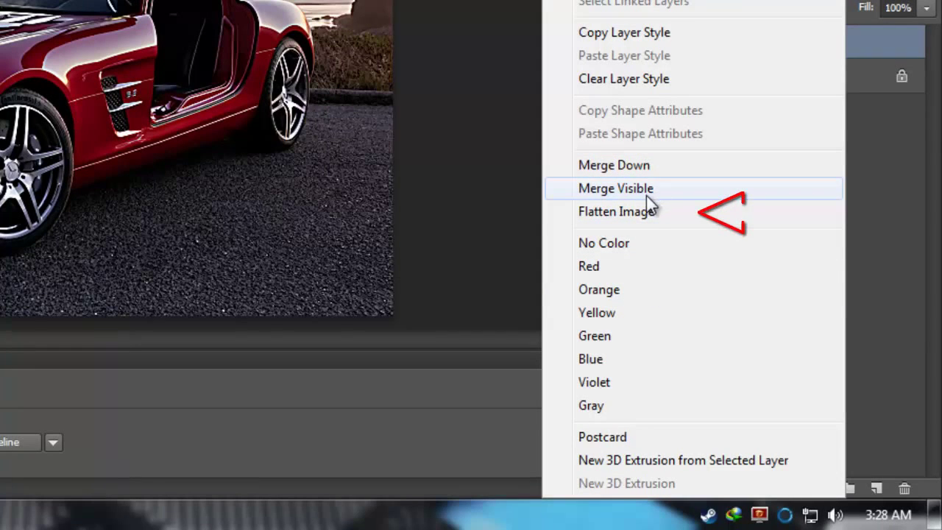
{"action": "left_click", "coordinate": [638, 213]}
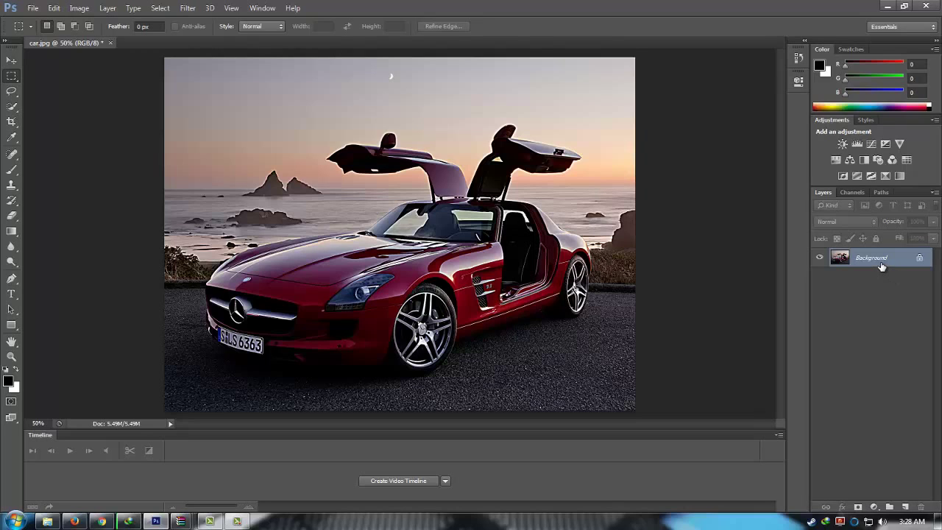
Step: Duplicate the flattened Background and apply a 5.1-pixel Gaussian Blur to the copy
{"action": "key", "text": "ctrl+j"}
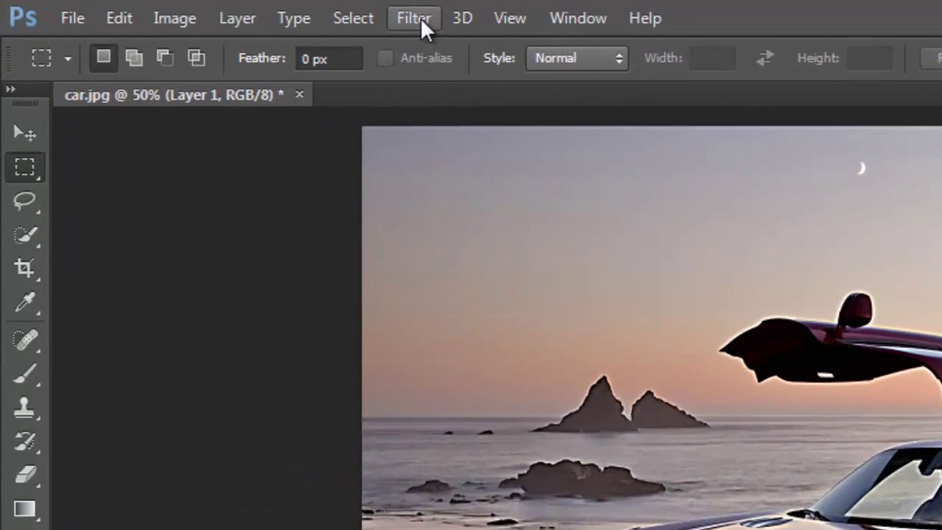
{"action": "left_click", "coordinate": [190, 9]}
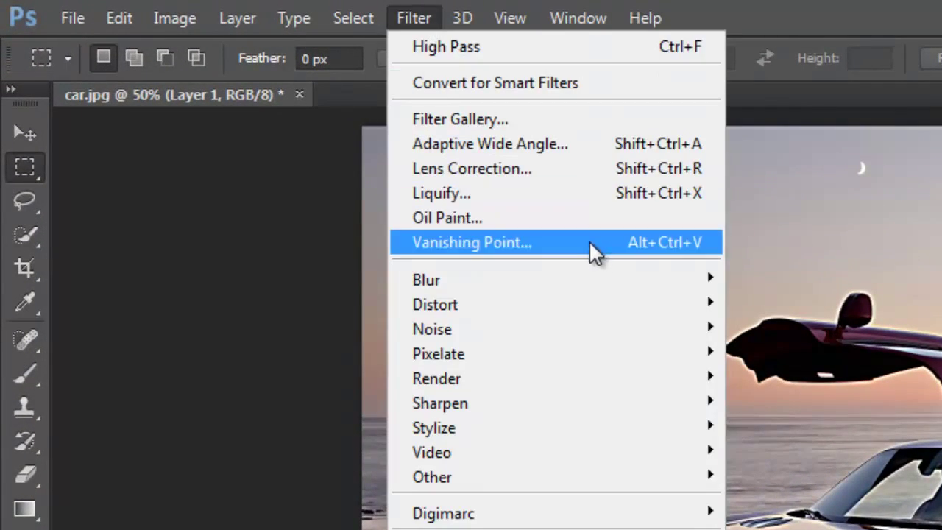
{"action": "mouse_move", "coordinate": [441, 201]}
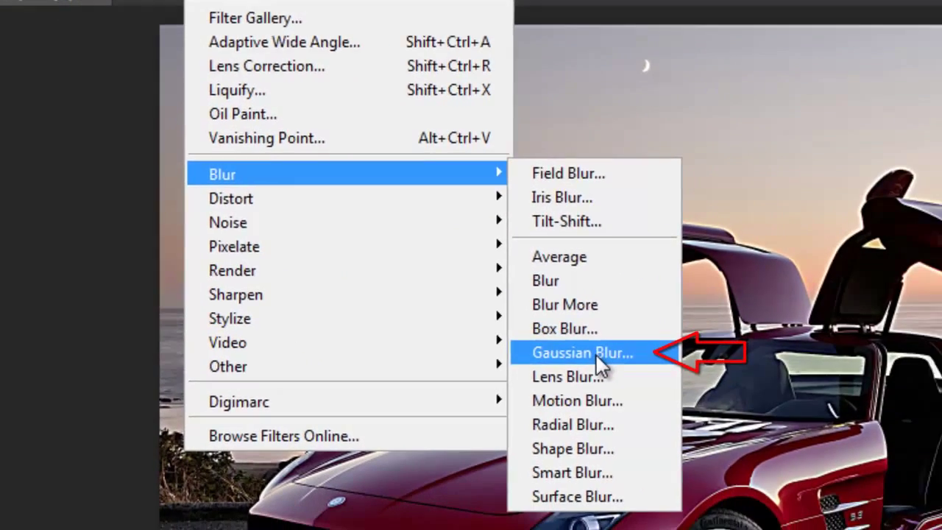
{"action": "left_click", "coordinate": [696, 385]}
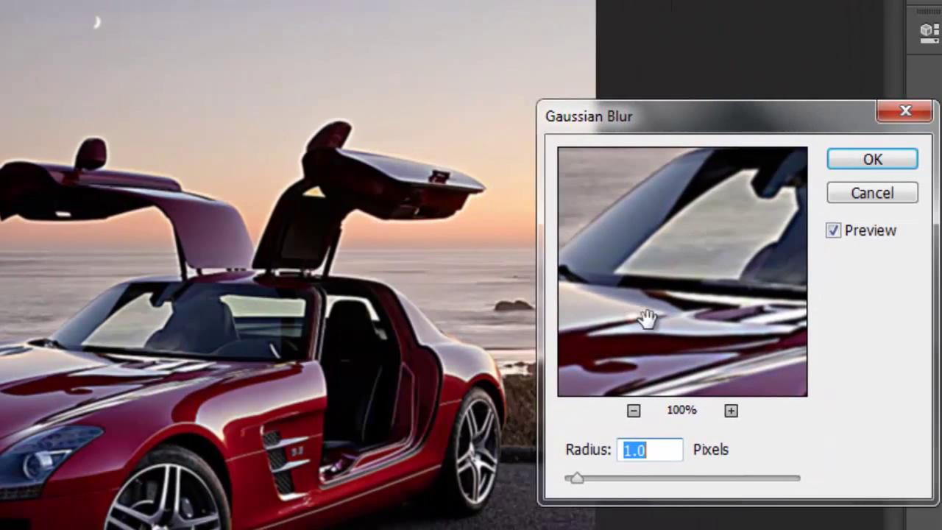
{"action": "left_click_drag", "start_coordinate": [590, 486], "coordinate": [644, 492]}
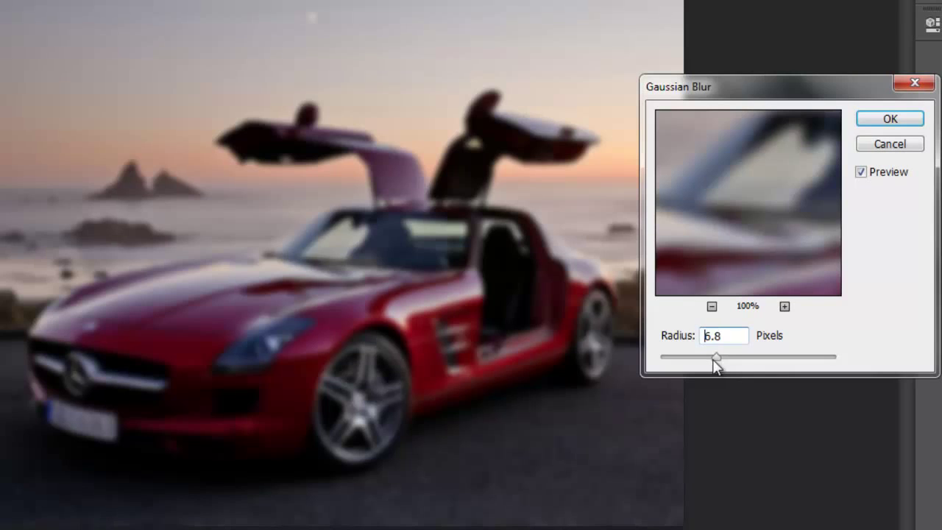
{"action": "left_click_drag", "start_coordinate": [715, 361], "coordinate": [710, 360]}
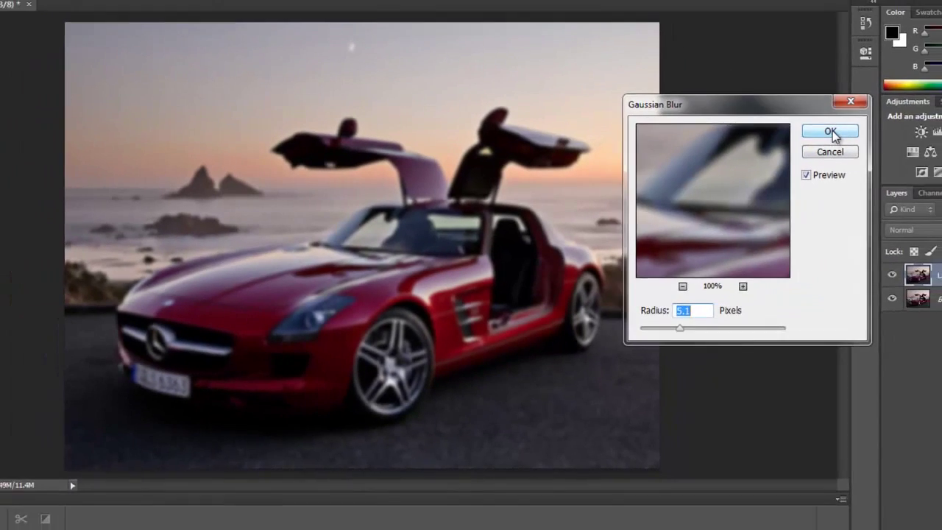
{"action": "left_click", "coordinate": [889, 119]}
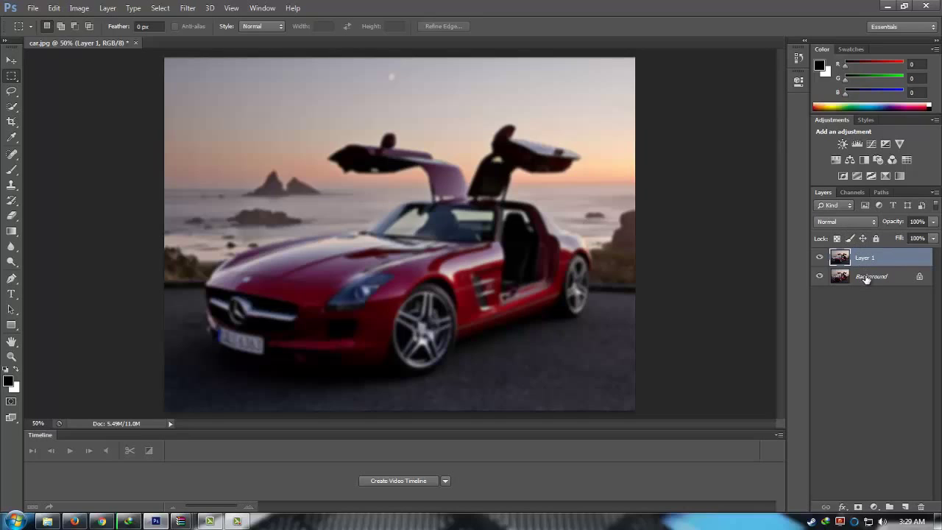
Step: Add a white layer mask to Layer 1 and make black the foreground colour
{"action": "left_click", "coordinate": [866, 282]}
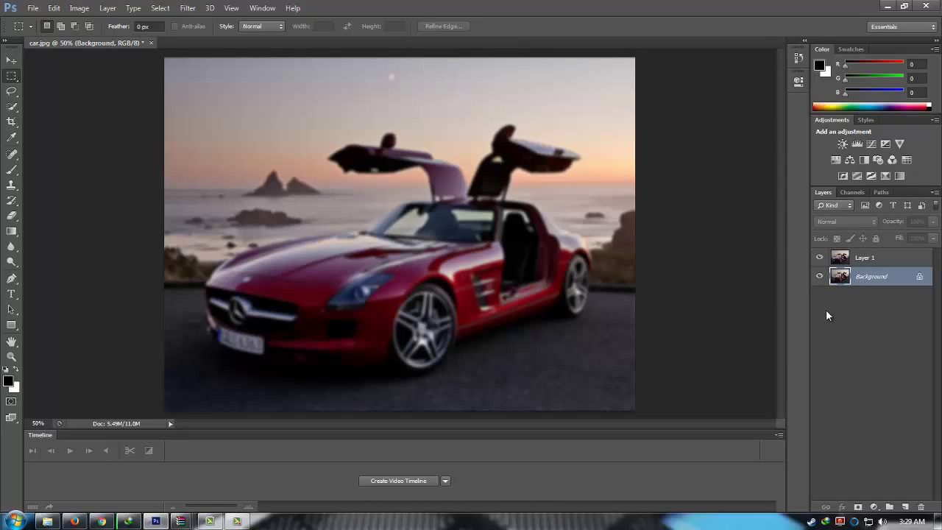
{"action": "left_click", "coordinate": [854, 259]}
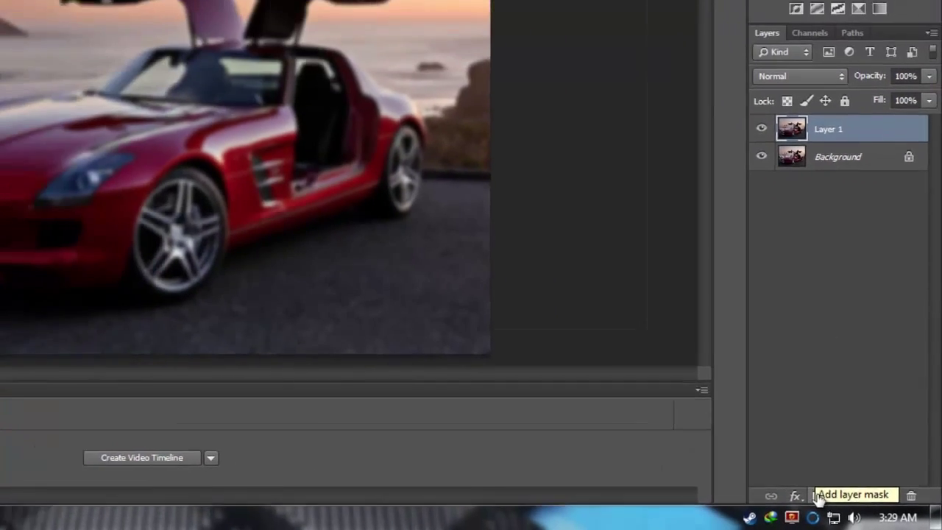
{"action": "left_click", "coordinate": [788, 488]}
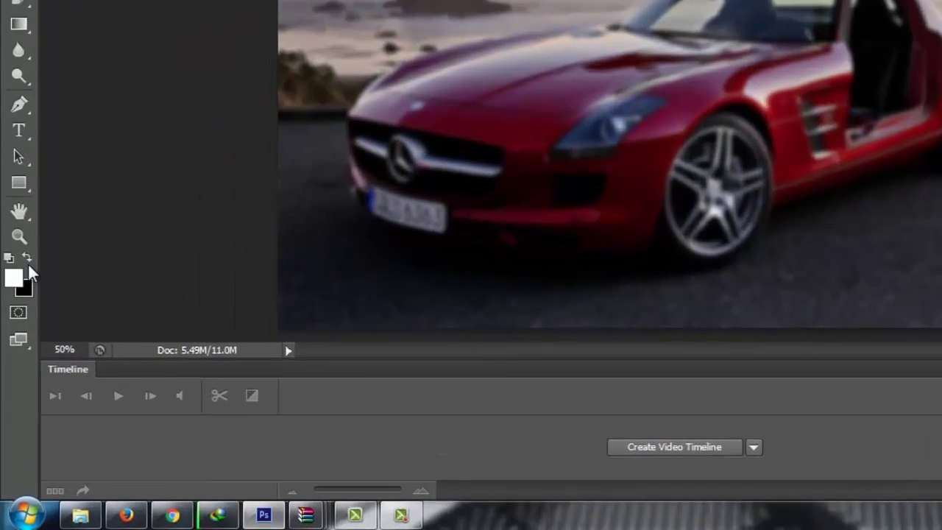
{"action": "left_click", "coordinate": [16, 368]}
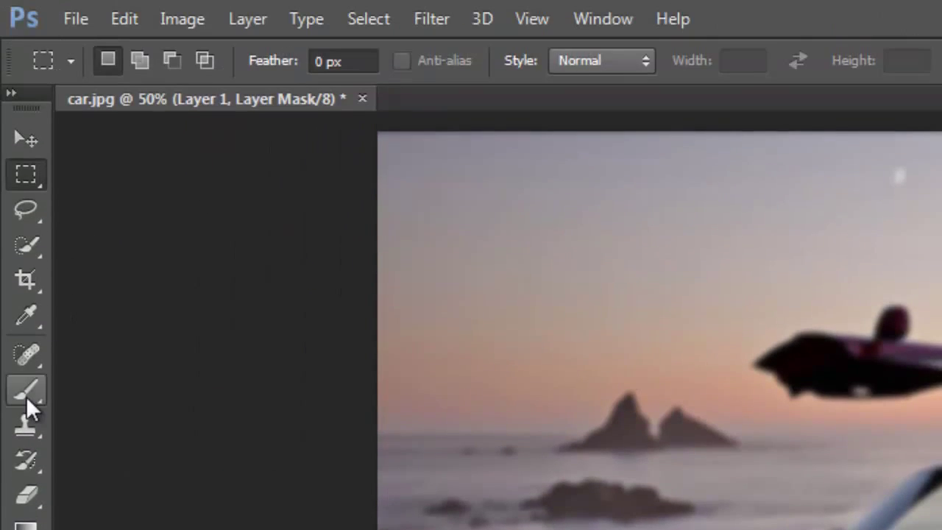
Step: Set the Brush tool to a soft round tip of about 432 px
{"action": "left_click", "coordinate": [26, 394]}
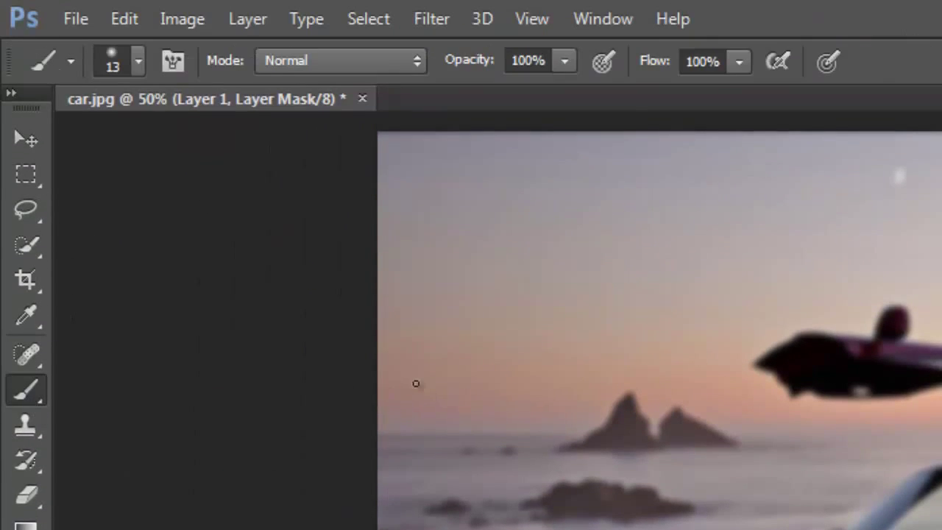
{"action": "left_click", "coordinate": [116, 65]}
{"action": "mouse_move", "coordinate": [190, 147]}
{"action": "left_mouse_down"}
{"action": "mouse_move", "coordinate": [292, 147]}
{"action": "mouse_move", "coordinate": [280, 146]}
{"action": "left_mouse_up"}
{"action": "left_click", "coordinate": [148, 276]}
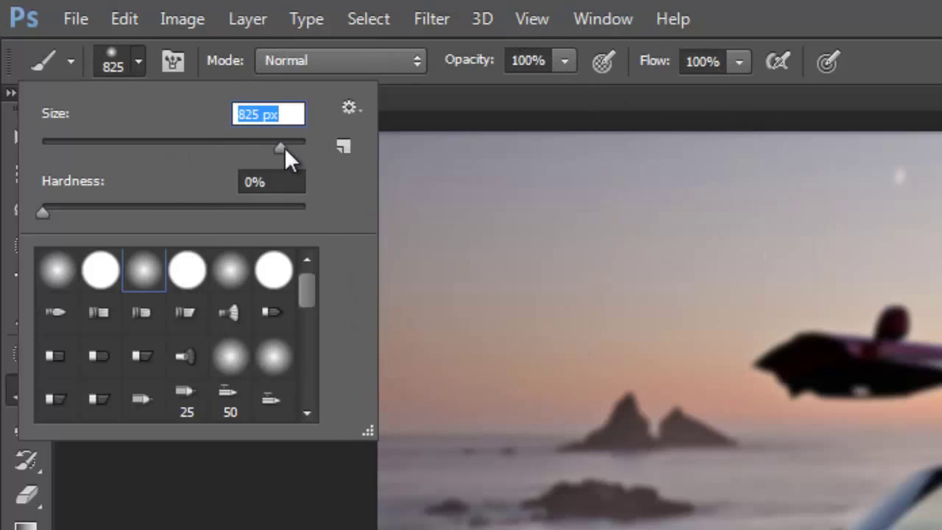
{"action": "left_click_drag", "start_coordinate": [272, 147], "coordinate": [270, 148]}
{"action": "key", "text": "Return"}
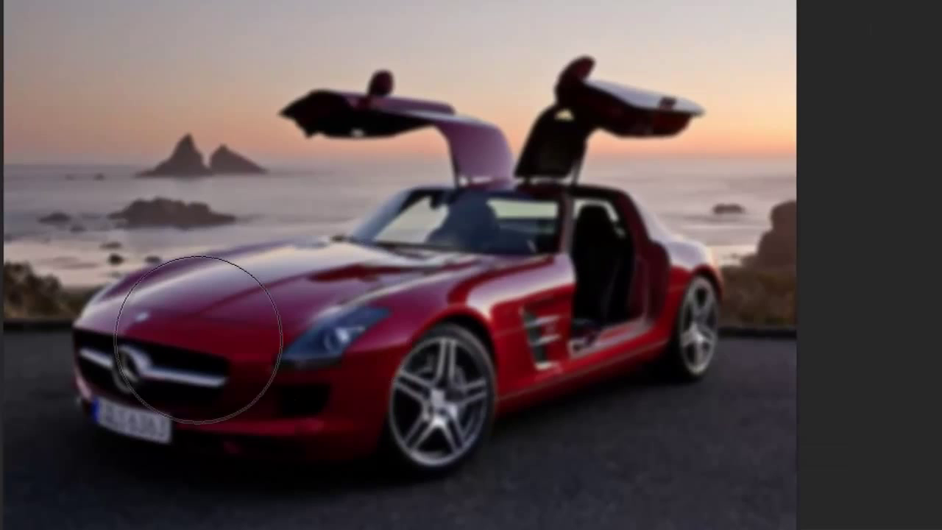
Step: Paint the mask black over the car, refining the gull-wing door edges with a 125 px brush
{"action": "mouse_move", "coordinate": [199, 340]}
{"action": "left_mouse_down"}
{"action": "mouse_move", "coordinate": [162, 350]}
{"action": "mouse_move", "coordinate": [150, 371]}
{"action": "mouse_move", "coordinate": [238, 378]}
{"action": "left_mouse_up"}
{"action": "mouse_move", "coordinate": [376, 374]}
{"action": "left_mouse_down"}
{"action": "mouse_move", "coordinate": [437, 395]}
{"action": "mouse_move", "coordinate": [578, 316]}
{"action": "mouse_move", "coordinate": [638, 311]}
{"action": "mouse_move", "coordinate": [663, 295]}
{"action": "mouse_move", "coordinate": [626, 243]}
{"action": "mouse_move", "coordinate": [468, 214]}
{"action": "mouse_move", "coordinate": [378, 288]}
{"action": "mouse_move", "coordinate": [189, 336]}
{"action": "mouse_move", "coordinate": [137, 368]}
{"action": "mouse_move", "coordinate": [158, 379]}
{"action": "mouse_move", "coordinate": [347, 373]}
{"action": "mouse_move", "coordinate": [429, 395]}
{"action": "mouse_move", "coordinate": [458, 368]}
{"action": "mouse_move", "coordinate": [617, 301]}
{"action": "left_mouse_up"}
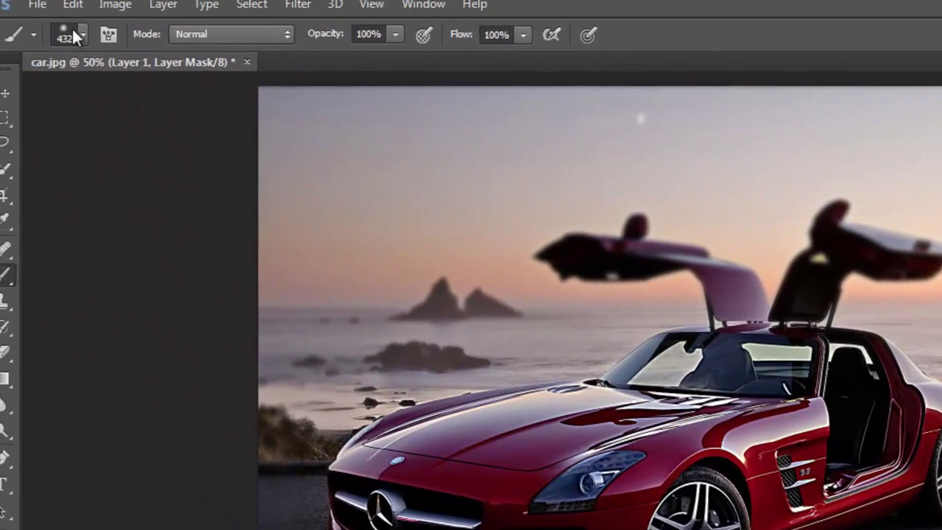
{"action": "left_click", "coordinate": [72, 30]}
{"action": "left_click_drag", "start_coordinate": [102, 108], "coordinate": [84, 108]}
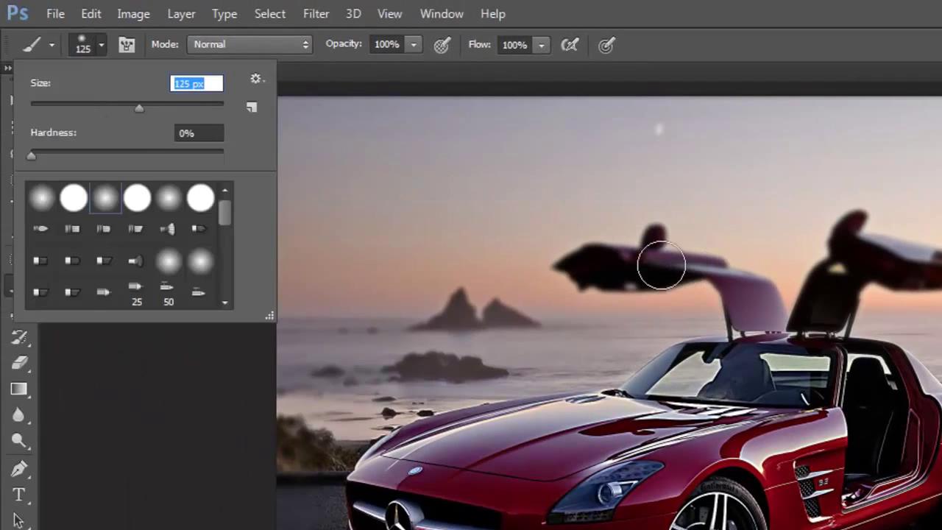
{"action": "left_click", "coordinate": [633, 261]}
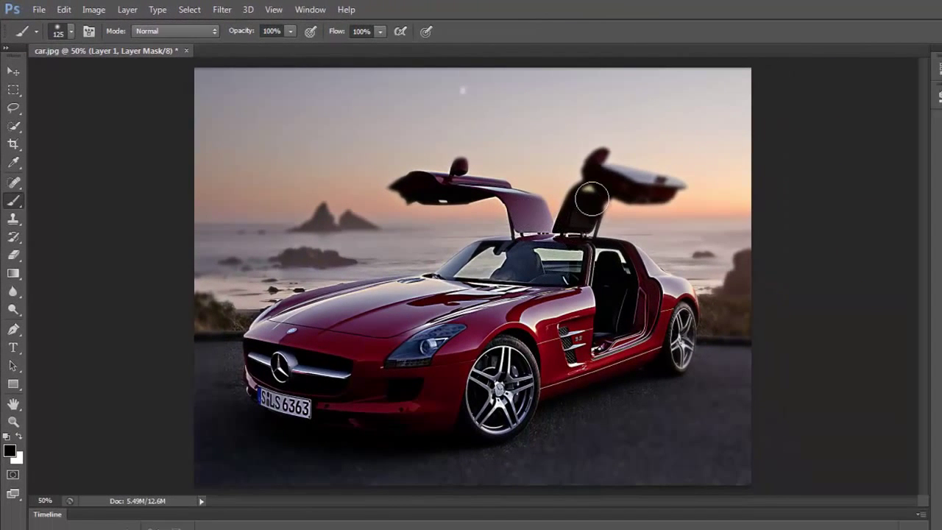
{"action": "left_click_drag", "start_coordinate": [623, 173], "coordinate": [672, 189]}
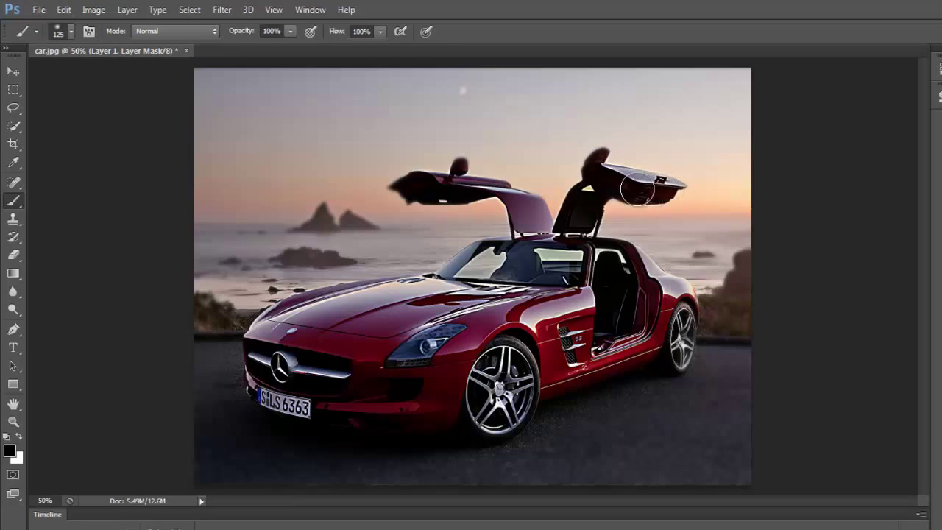
{"action": "left_click_drag", "start_coordinate": [673, 189], "coordinate": [585, 246]}
{"action": "mouse_move", "coordinate": [494, 180]}
{"action": "left_mouse_down"}
{"action": "mouse_move", "coordinate": [430, 197]}
{"action": "mouse_move", "coordinate": [404, 190]}
{"action": "mouse_move", "coordinate": [513, 197]}
{"action": "mouse_move", "coordinate": [529, 224]}
{"action": "mouse_move", "coordinate": [519, 250]}
{"action": "mouse_move", "coordinate": [618, 245]}
{"action": "mouse_move", "coordinate": [674, 292]}
{"action": "mouse_move", "coordinate": [676, 352]}
{"action": "left_mouse_up"}
{"action": "left_click_drag", "start_coordinate": [346, 295], "coordinate": [494, 263]}
Step: Switch the brush to white at 48% opacity, about 121 px
{"action": "right_click", "coordinate": [62, 82]}
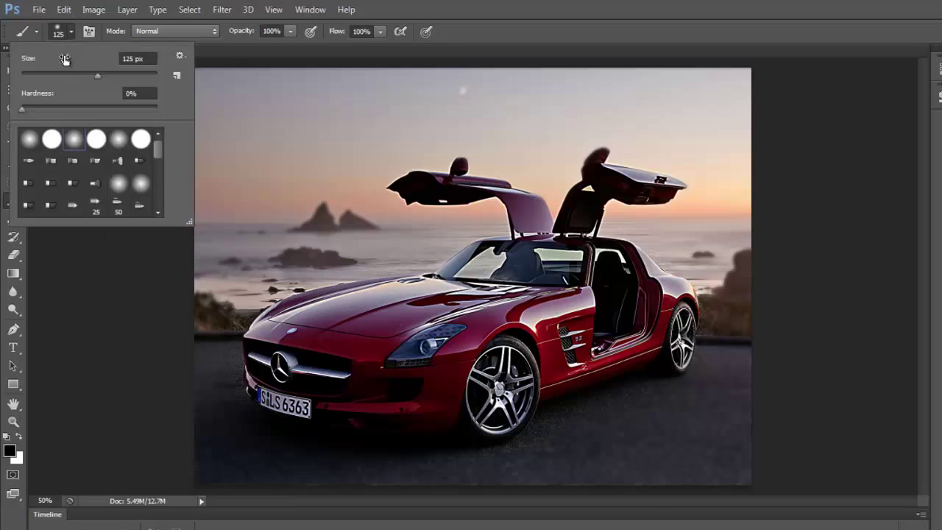
{"action": "left_click_drag", "start_coordinate": [98, 76], "coordinate": [59, 80]}
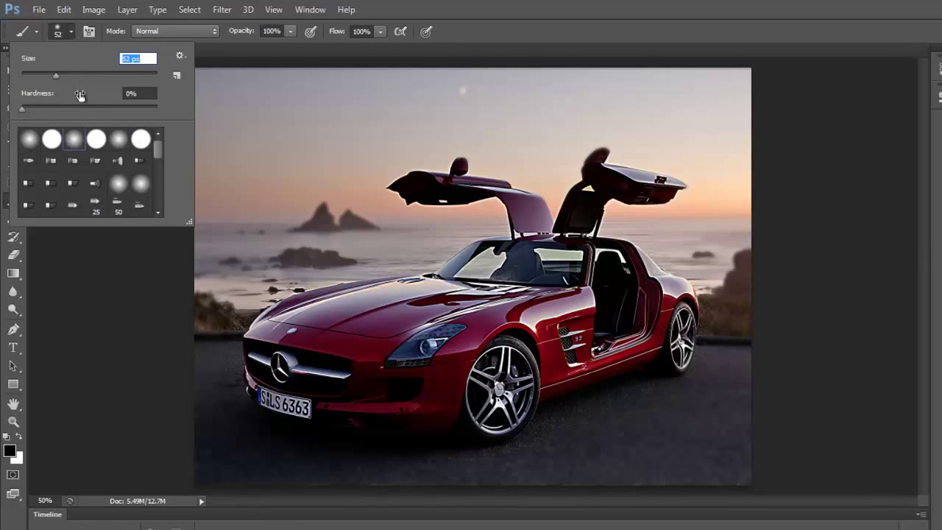
{"action": "left_click", "coordinate": [20, 437]}
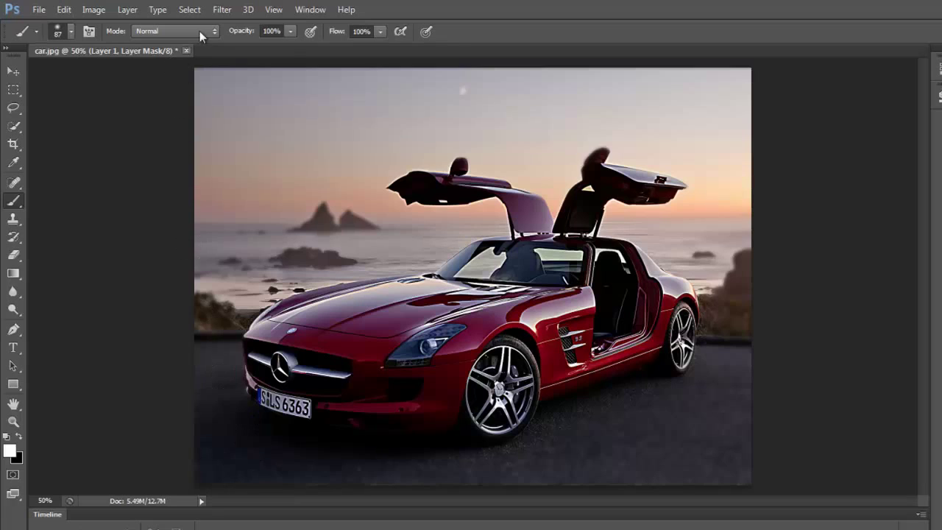
{"action": "left_click", "coordinate": [288, 34]}
{"action": "left_click_drag", "start_coordinate": [254, 56], "coordinate": [253, 56]}
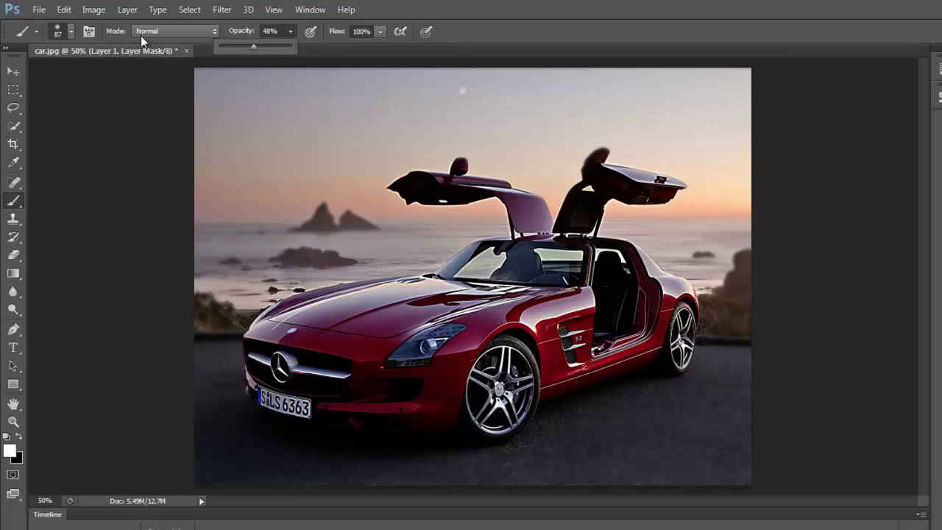
{"action": "left_click", "coordinate": [64, 33]}
{"action": "left_click", "coordinate": [71, 33]}
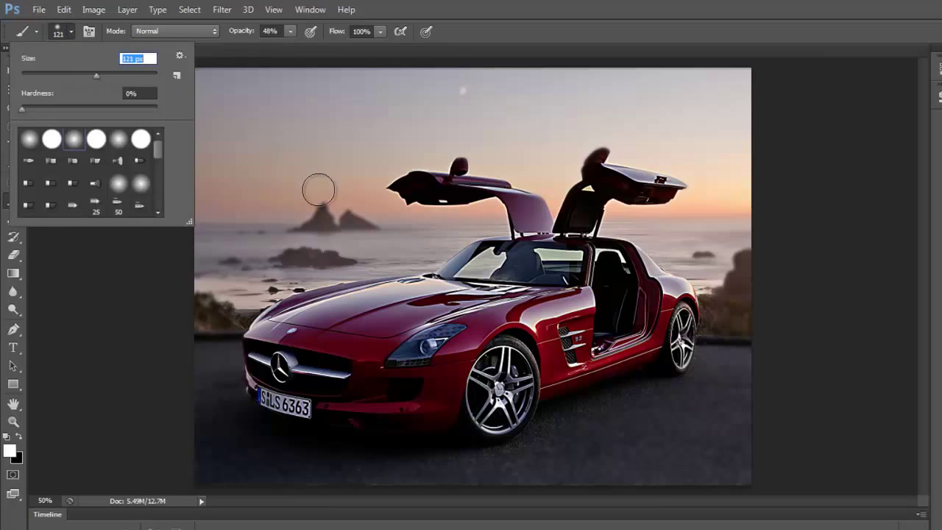
{"action": "left_click", "coordinate": [303, 458]}
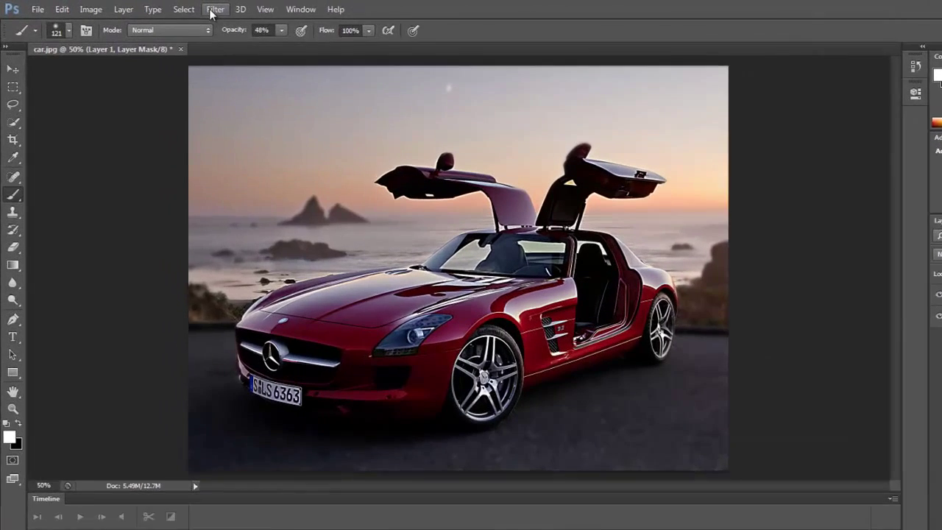
Step: Add about 4.8% uniform noise with the Add Noise filter
{"action": "left_click", "coordinate": [185, 12]}
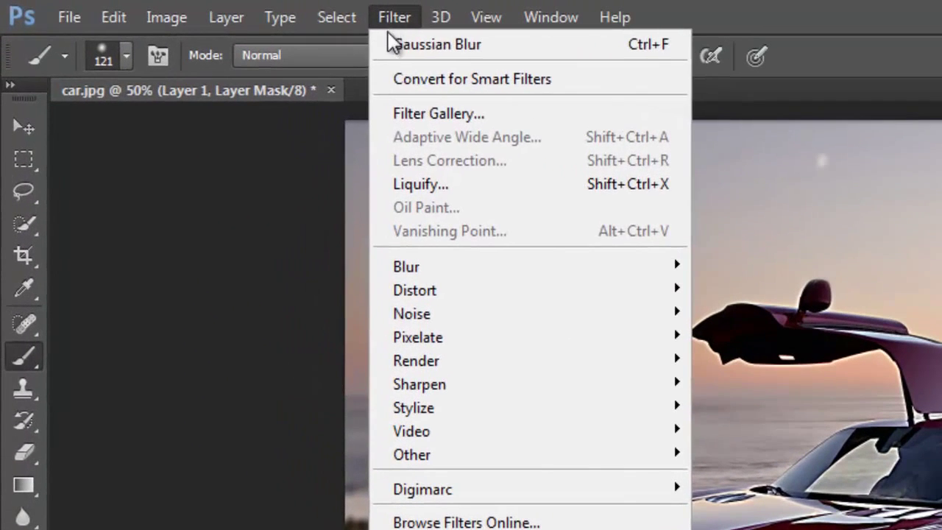
{"action": "mouse_move", "coordinate": [441, 314]}
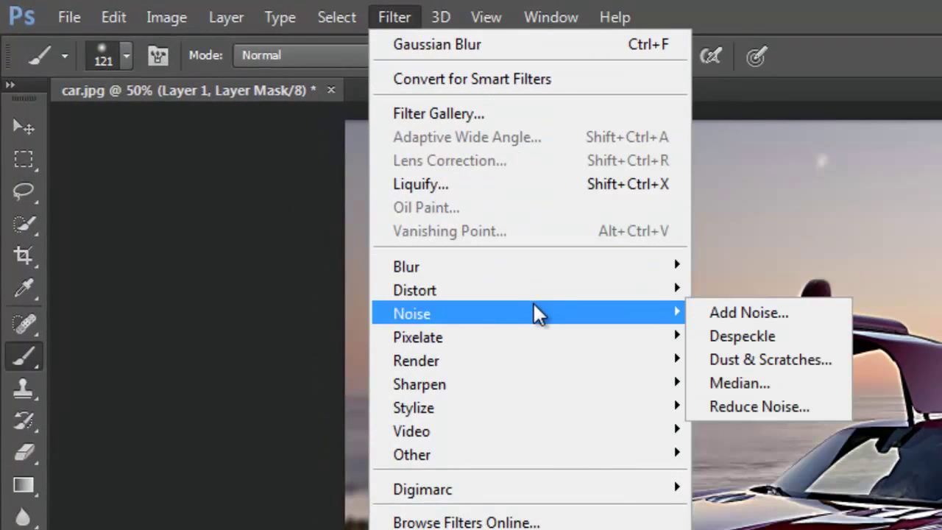
{"action": "left_click", "coordinate": [743, 314]}
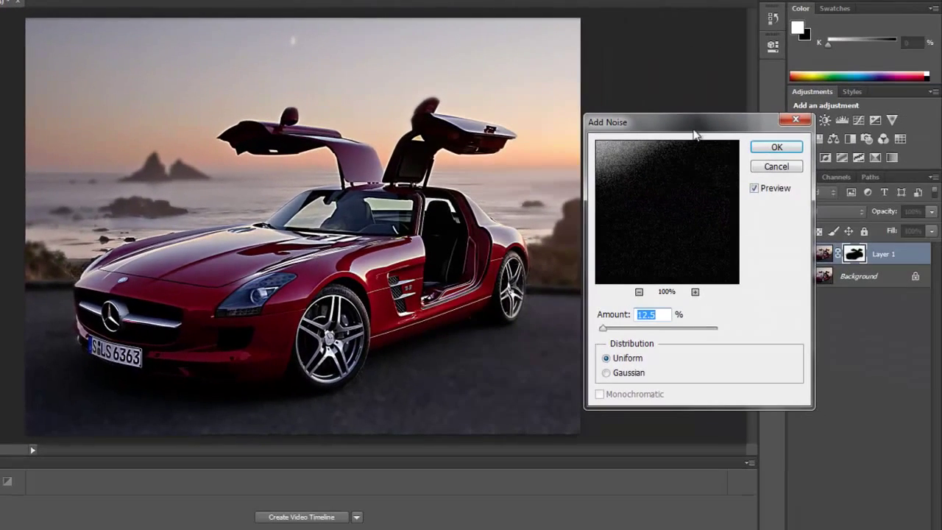
{"action": "left_click_drag", "start_coordinate": [605, 332], "coordinate": [607, 333]}
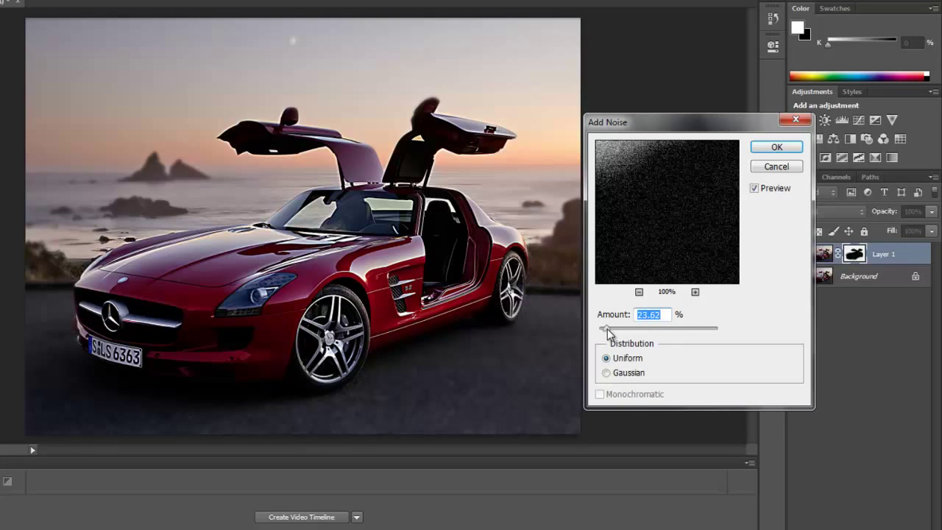
{"action": "left_click_drag", "start_coordinate": [605, 337], "coordinate": [604, 337]}
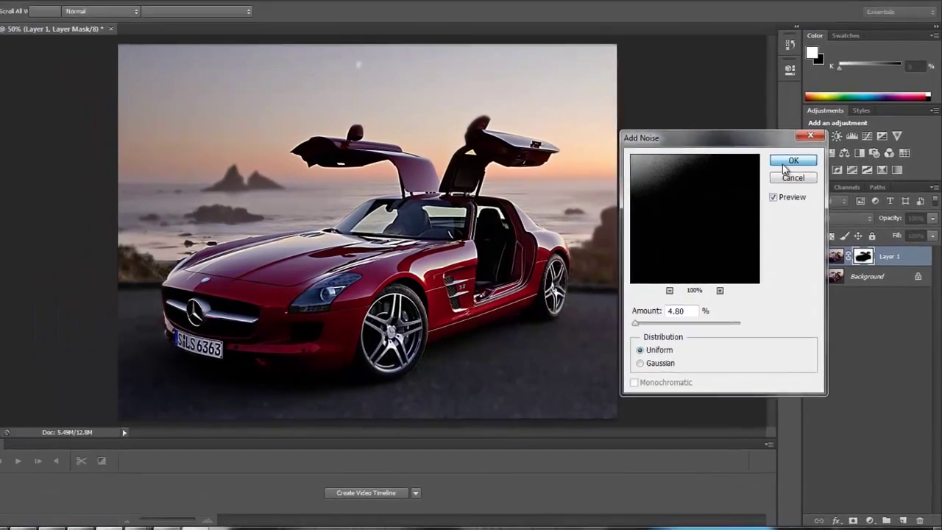
{"action": "left_click", "coordinate": [777, 147]}
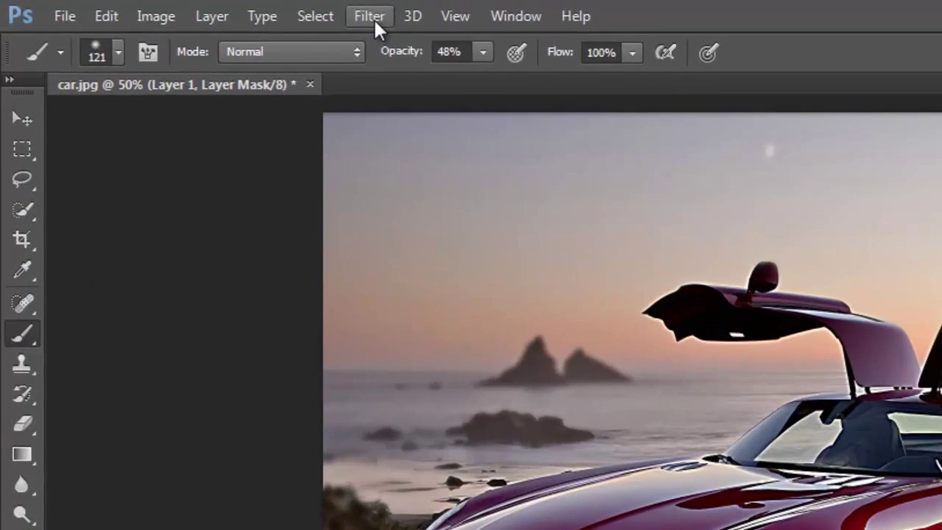
Step: Apply the Sharpen Edges filter from the Sharpen menu
{"action": "left_click", "coordinate": [373, 18]}
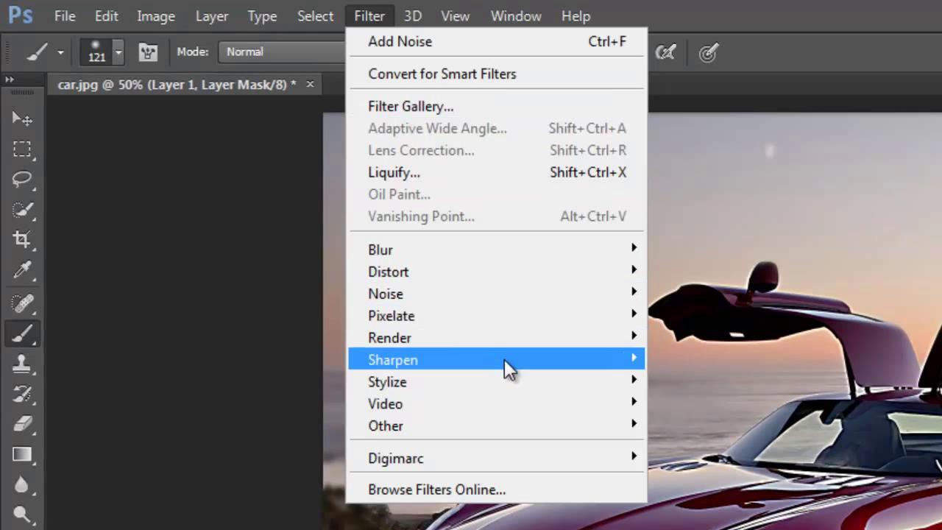
{"action": "mouse_move", "coordinate": [412, 359]}
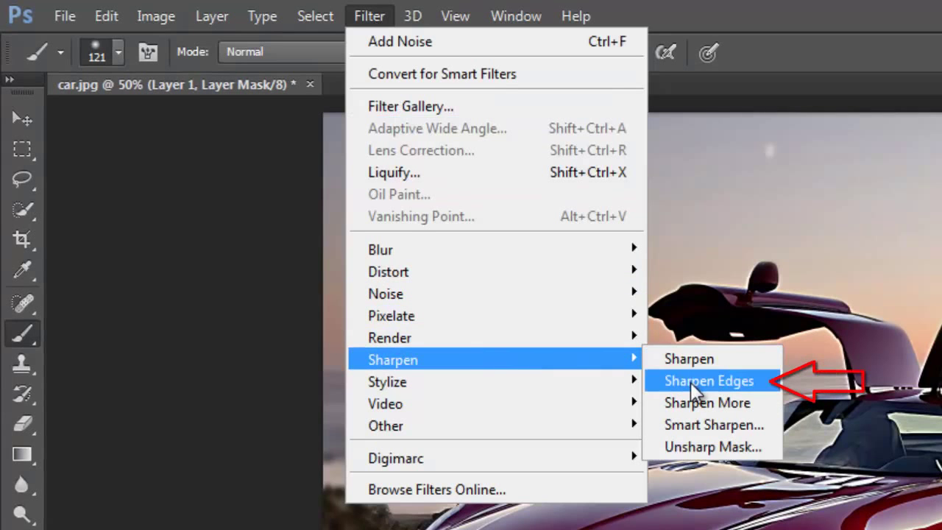
{"action": "left_click", "coordinate": [690, 382]}
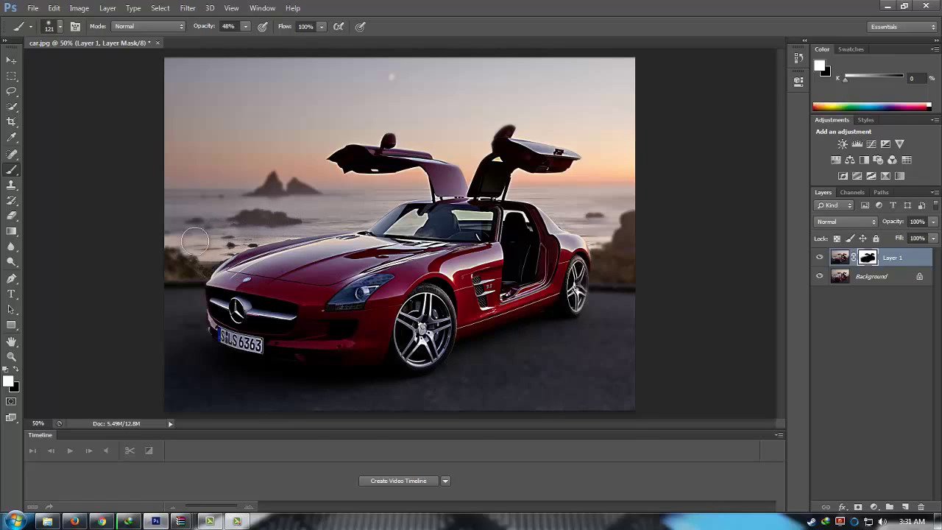
Step: Touch up the mask with white near the sea rocks and black on the raised door tip
{"action": "left_click_drag", "start_coordinate": [584, 211], "coordinate": [482, 173]}
{"action": "left_click", "coordinate": [17, 367]}
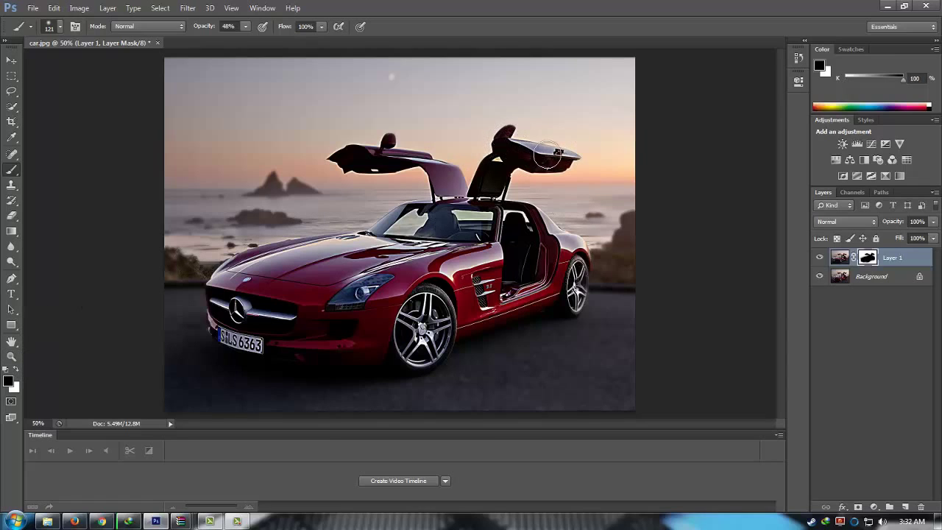
{"action": "left_click_drag", "start_coordinate": [546, 156], "coordinate": [566, 155]}
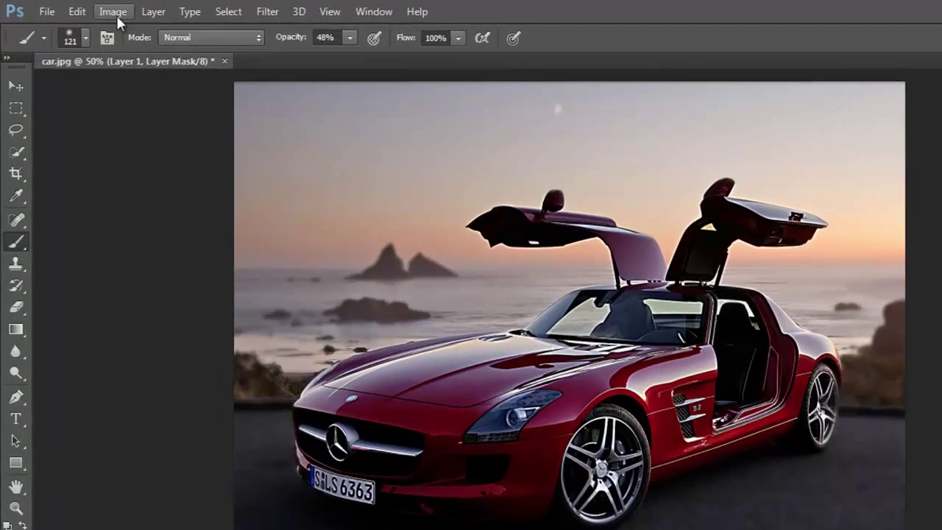
{"action": "left_click", "coordinate": [79, 8]}
{"action": "mouse_move", "coordinate": [167, 65]}
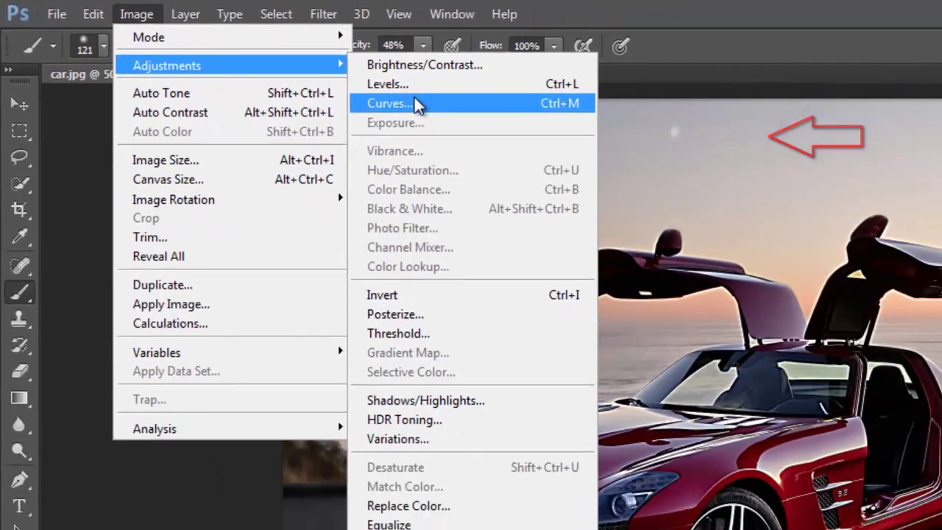
Step: Apply an S-shaped Curves adjustment, deepening shadows and lifting highlights
{"action": "left_click", "coordinate": [552, 140]}
{"action": "left_click_drag", "start_coordinate": [469, 77], "coordinate": [645, 111]}
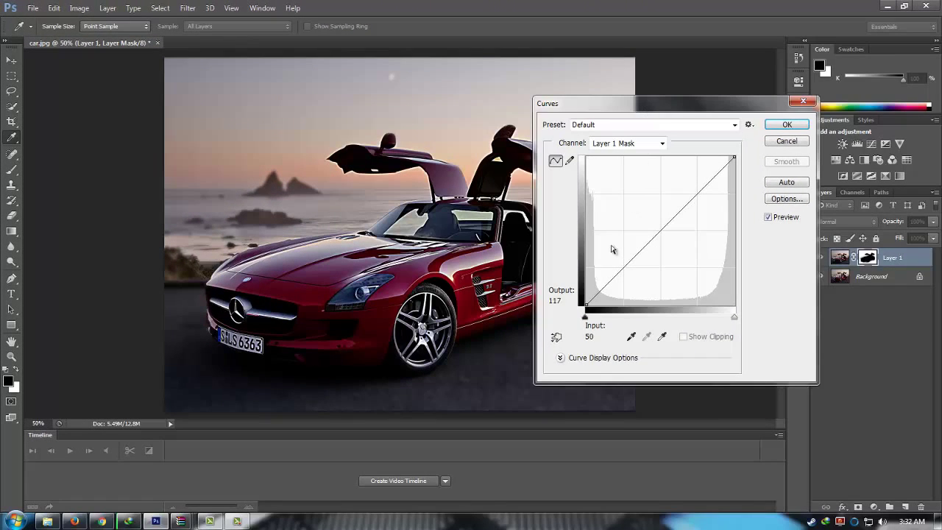
{"action": "left_click_drag", "start_coordinate": [608, 283], "coordinate": [613, 287]}
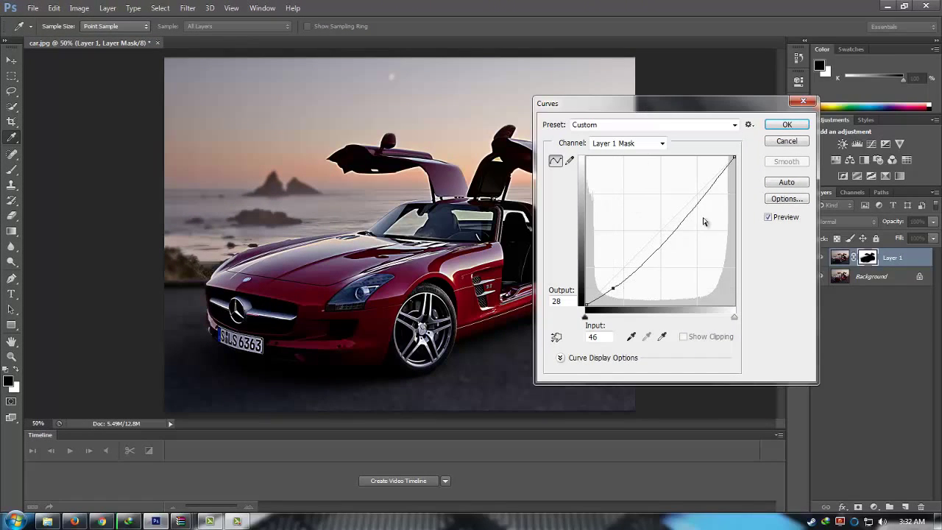
{"action": "left_click_drag", "start_coordinate": [703, 200], "coordinate": [695, 180]}
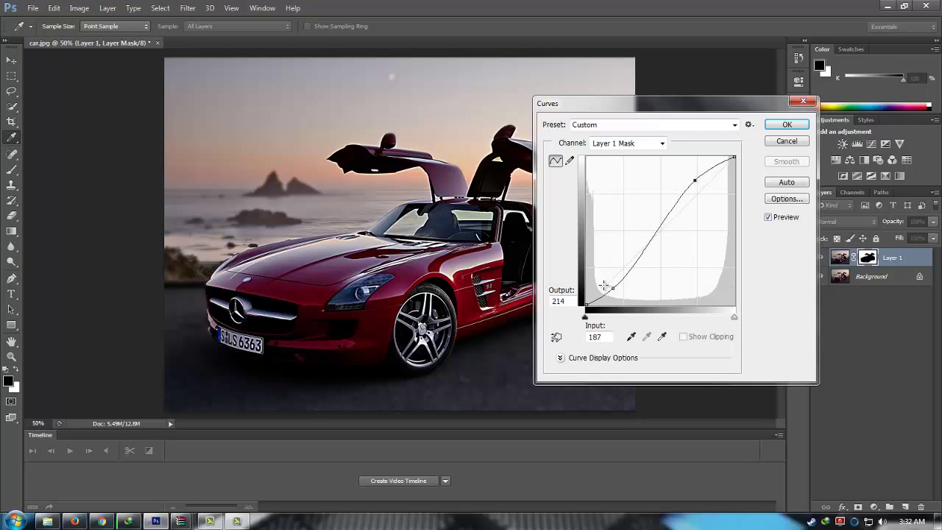
{"action": "left_click_drag", "start_coordinate": [612, 287], "coordinate": [621, 293]}
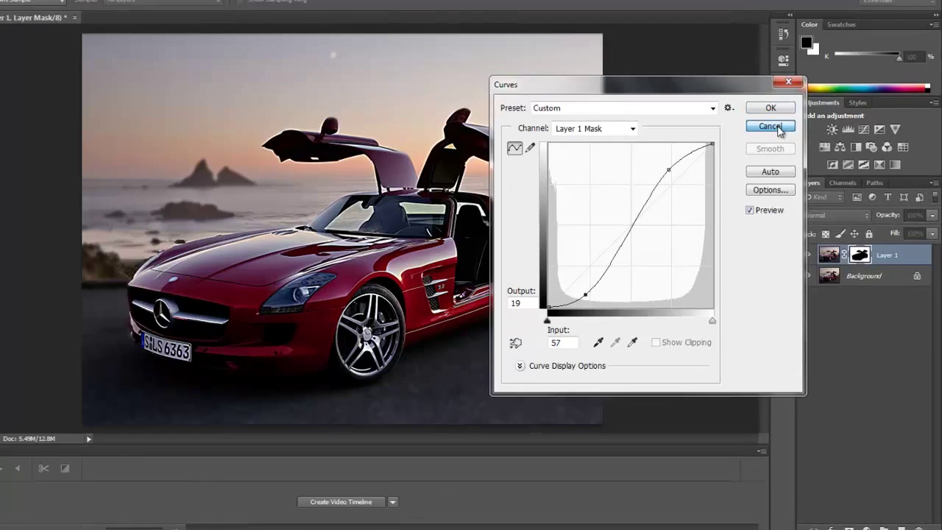
{"action": "left_click", "coordinate": [787, 125]}
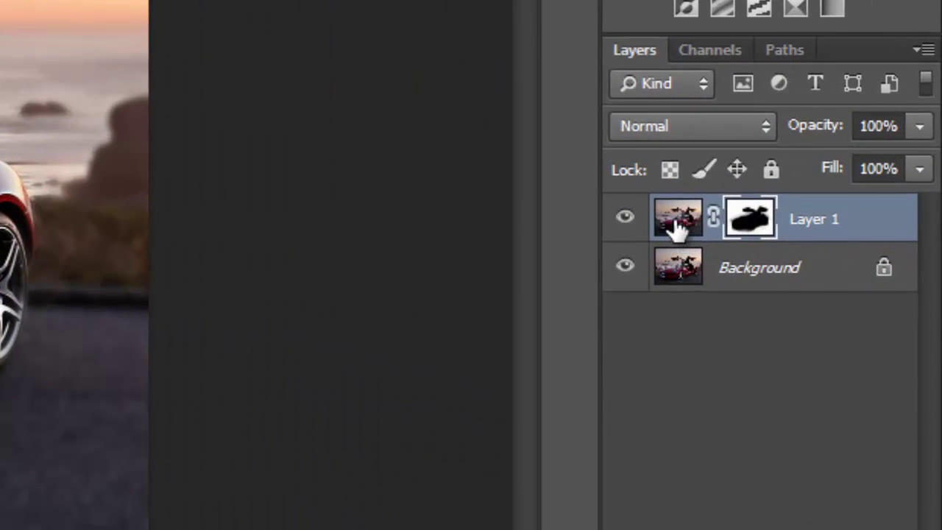
Step: Apply an S-shaped Curves adjustment to Layer 1, deepening shadows and brightening highlights
{"action": "left_click", "coordinate": [676, 225]}
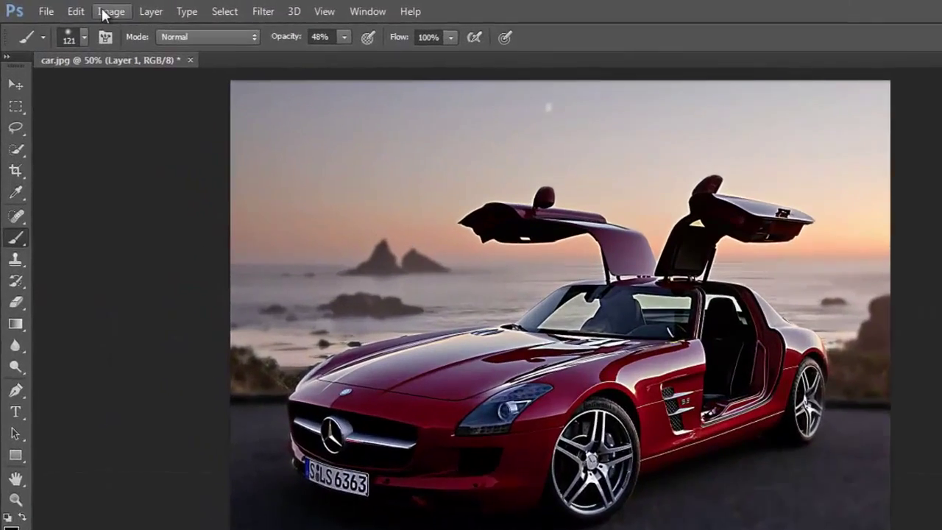
{"action": "left_click", "coordinate": [78, 8]}
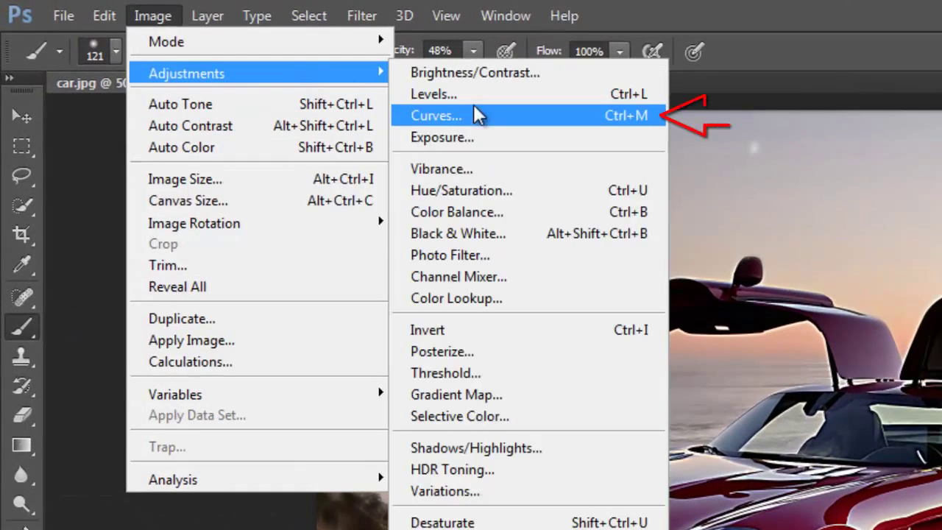
{"action": "mouse_move", "coordinate": [186, 73]}
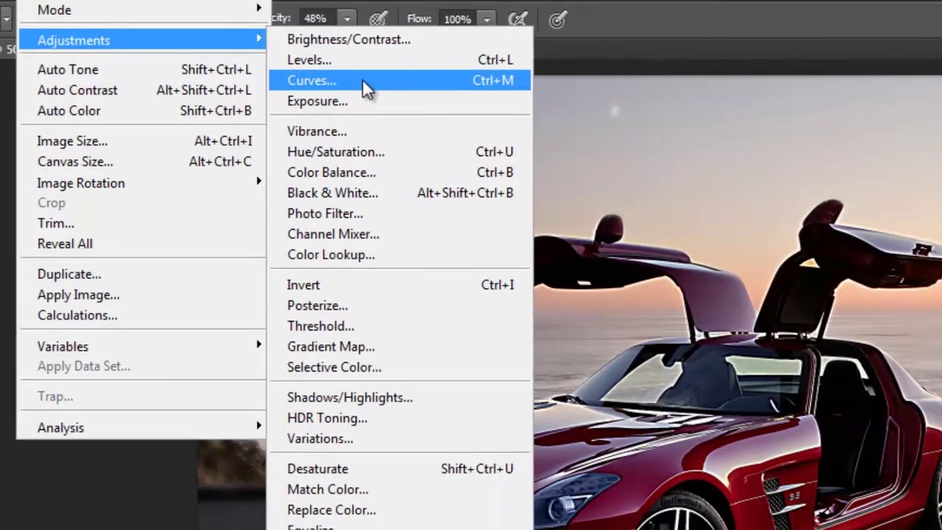
{"action": "left_click", "coordinate": [492, 123]}
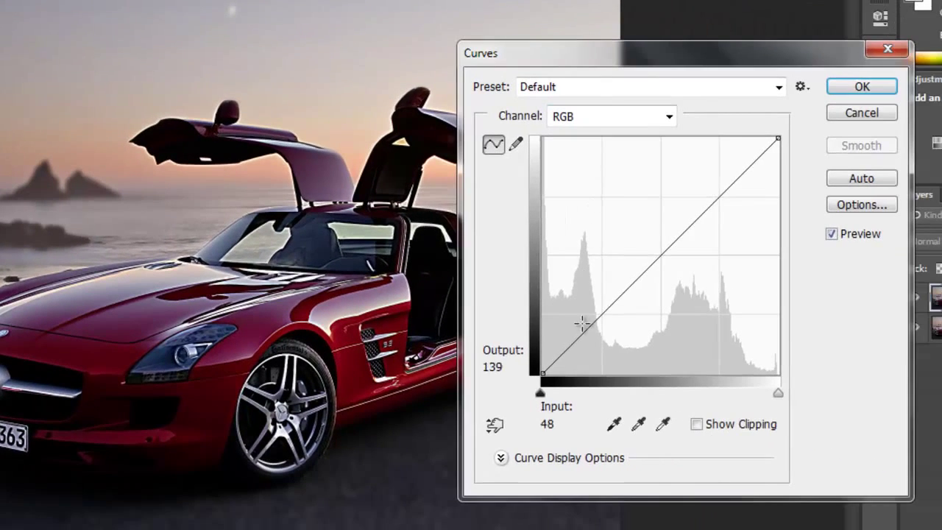
{"action": "left_click_drag", "start_coordinate": [723, 375], "coordinate": [743, 401]}
{"action": "left_click_drag", "start_coordinate": [724, 229], "coordinate": [716, 174]}
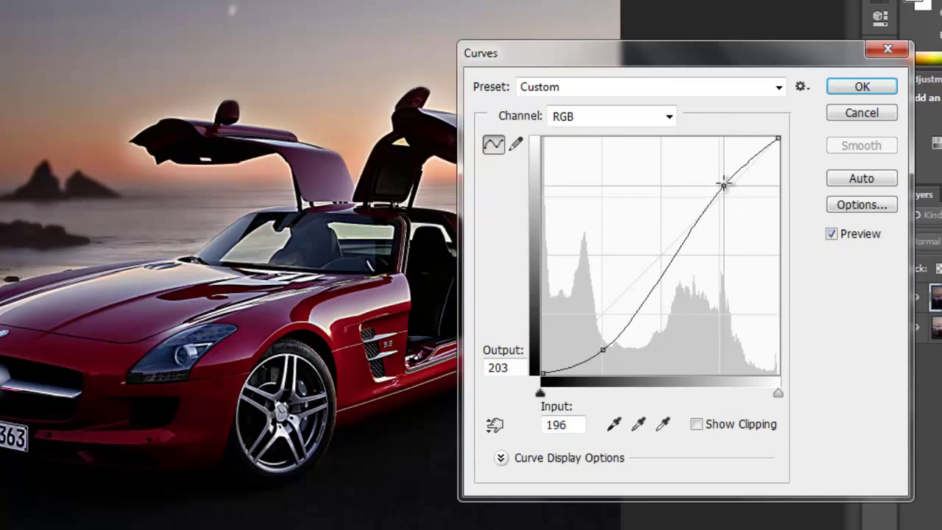
{"action": "left_click_drag", "start_coordinate": [596, 354], "coordinate": [592, 331]}
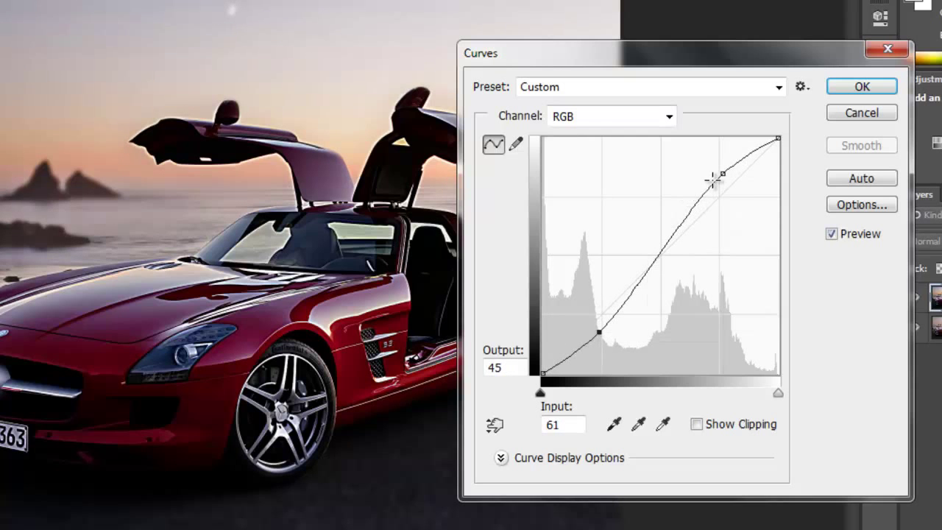
{"action": "left_click_drag", "start_coordinate": [713, 179], "coordinate": [716, 168]}
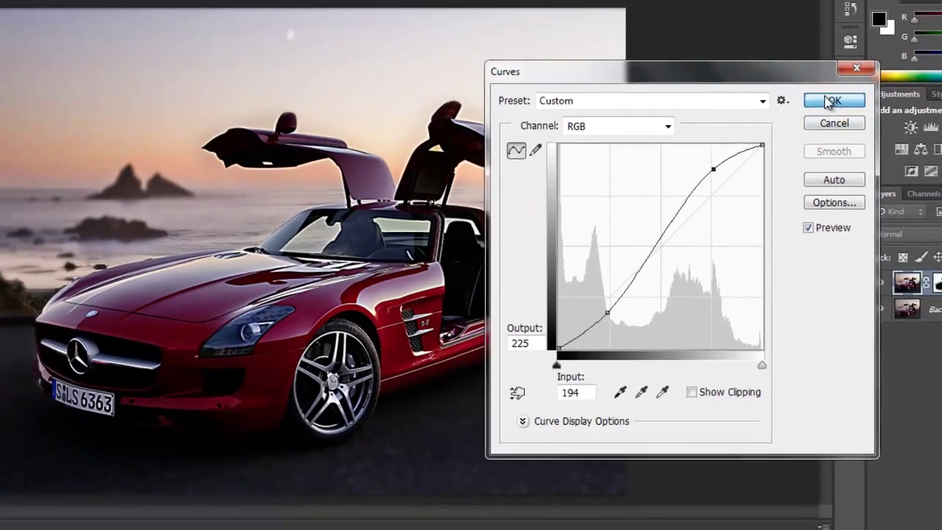
{"action": "left_click", "coordinate": [862, 86]}
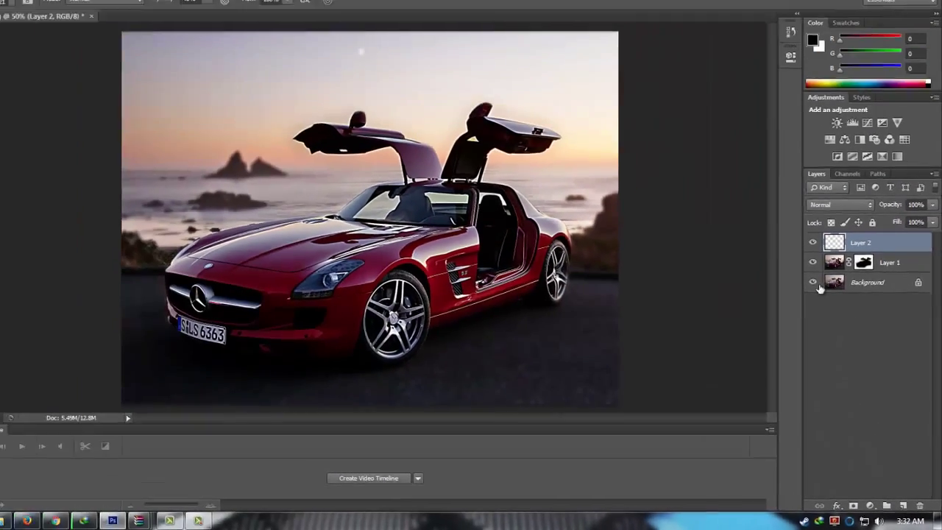
Step: Add a new layer and set the foreground colour to yellow ffd200
{"action": "left_click", "coordinate": [880, 485]}
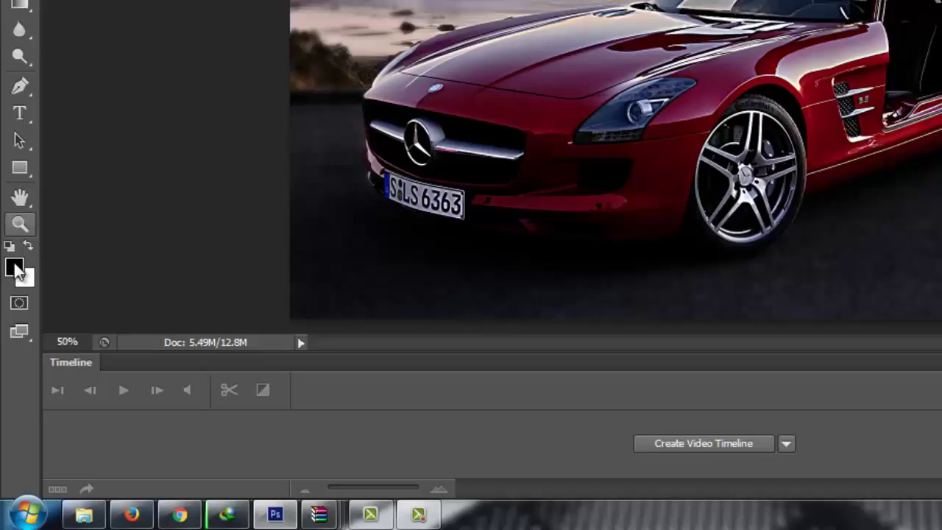
{"action": "left_click", "coordinate": [16, 267]}
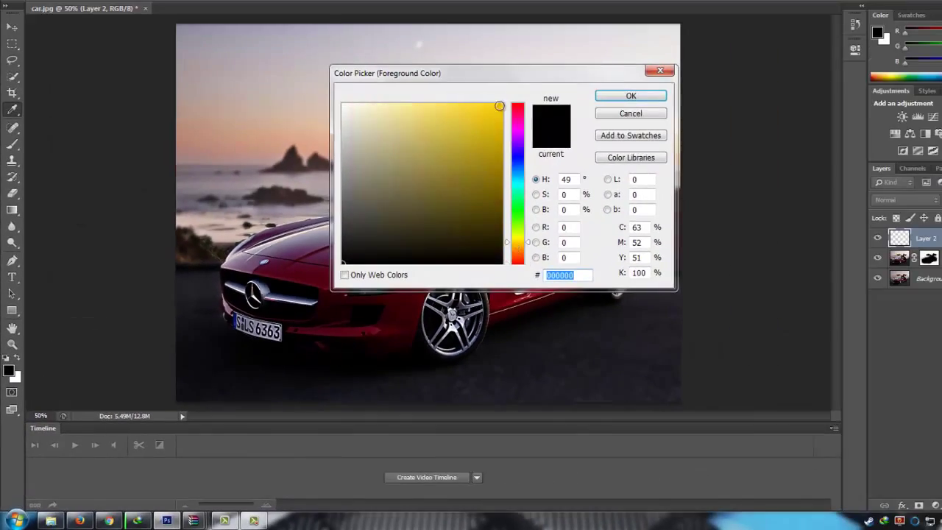
{"action": "left_click", "coordinate": [500, 107]}
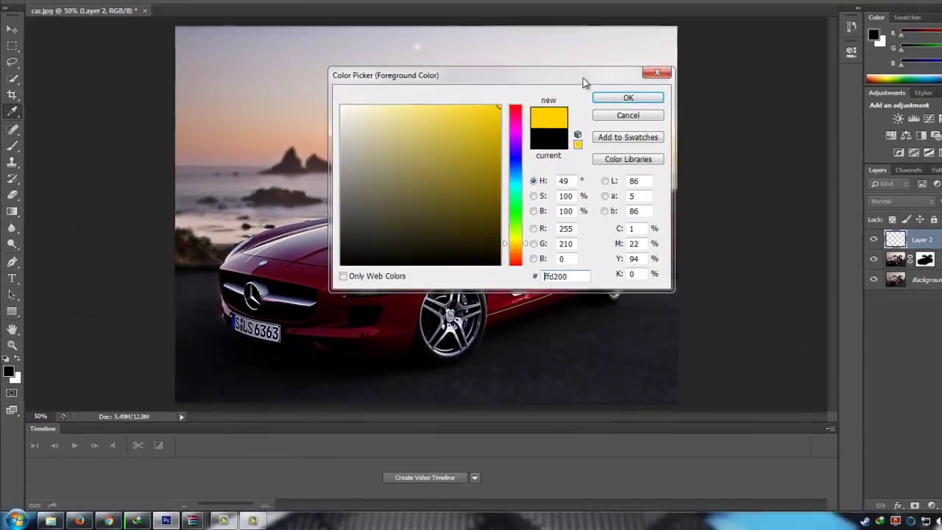
{"action": "left_click", "coordinate": [631, 96]}
Step: Paint a soft yellow glow at the top-left with a 1057 px brush at 100% opacity
{"action": "left_click", "coordinate": [88, 39]}
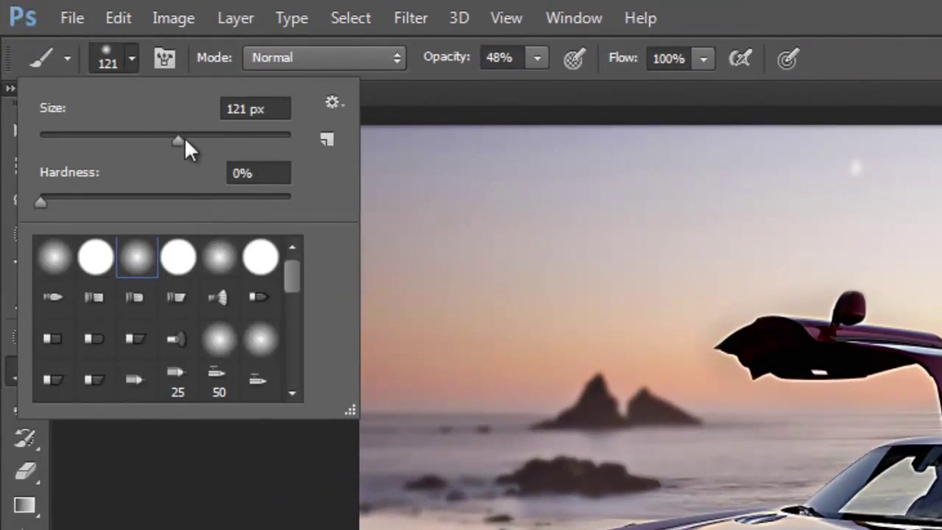
{"action": "left_click_drag", "start_coordinate": [184, 140], "coordinate": [242, 140]}
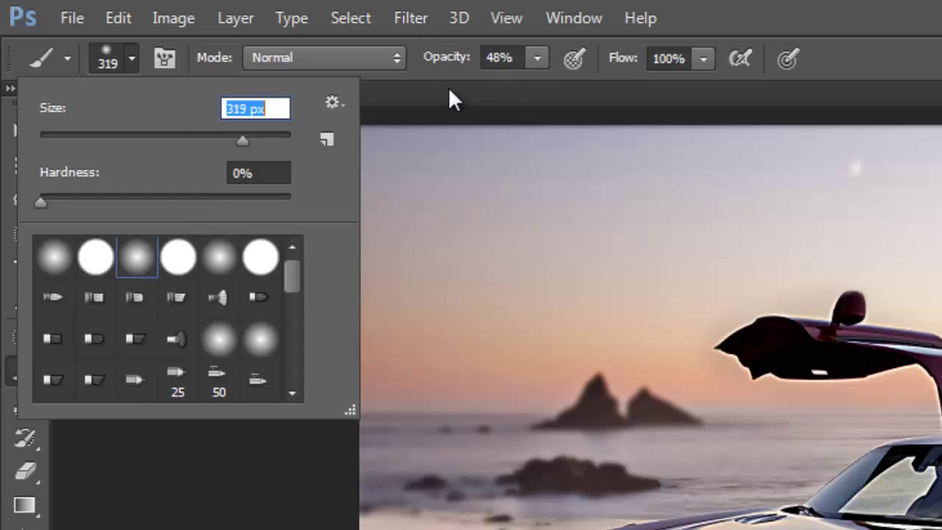
{"action": "left_click", "coordinate": [539, 59]}
{"action": "left_click_drag", "start_coordinate": [539, 59], "coordinate": [684, 94]}
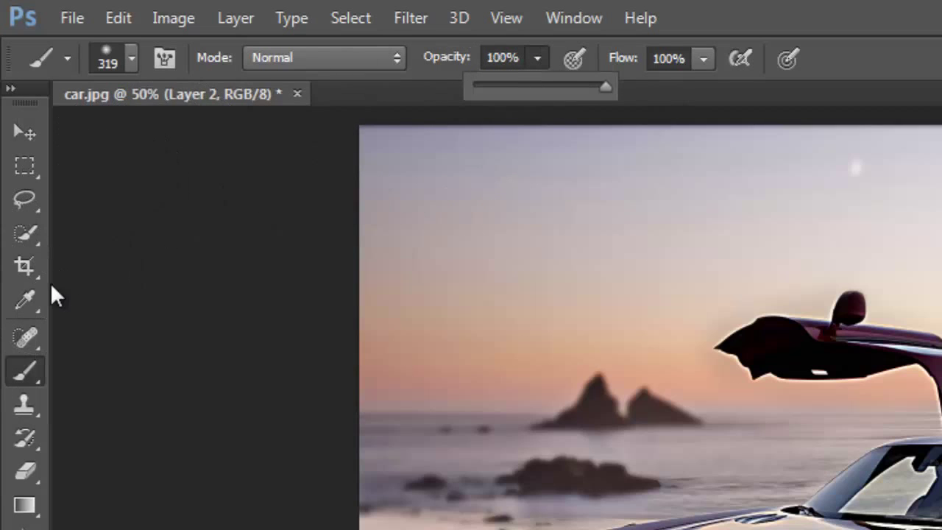
{"action": "left_click", "coordinate": [125, 55]}
{"action": "left_click_drag", "start_coordinate": [240, 140], "coordinate": [257, 140]}
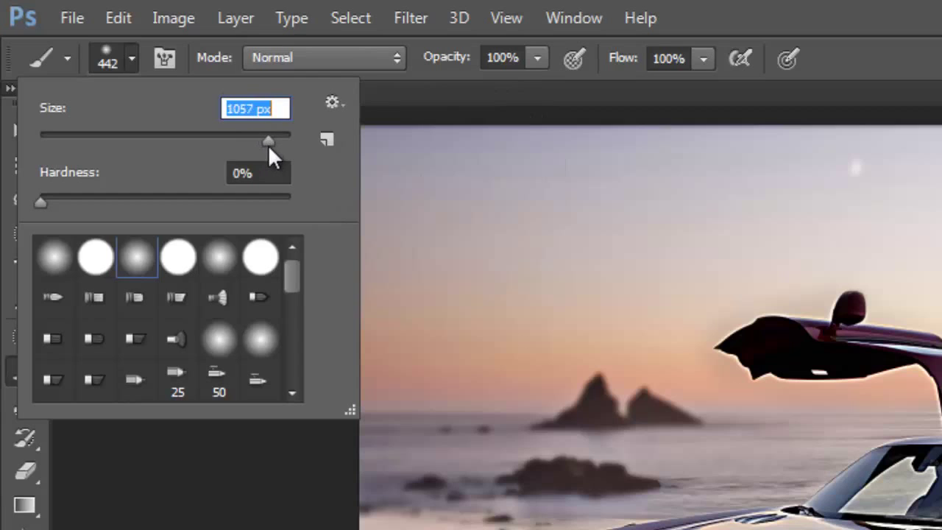
{"action": "left_click", "coordinate": [284, 246]}
{"action": "left_click", "coordinate": [173, 107]}
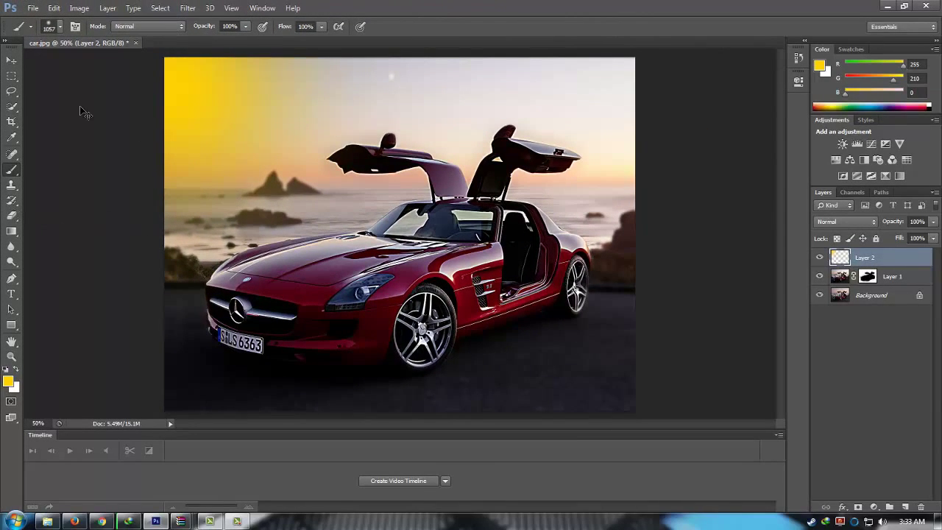
Step: Undo the top-left glow, repaint it at the top right, and enlarge it with Free Transform
{"action": "key", "text": "ctrl+z"}
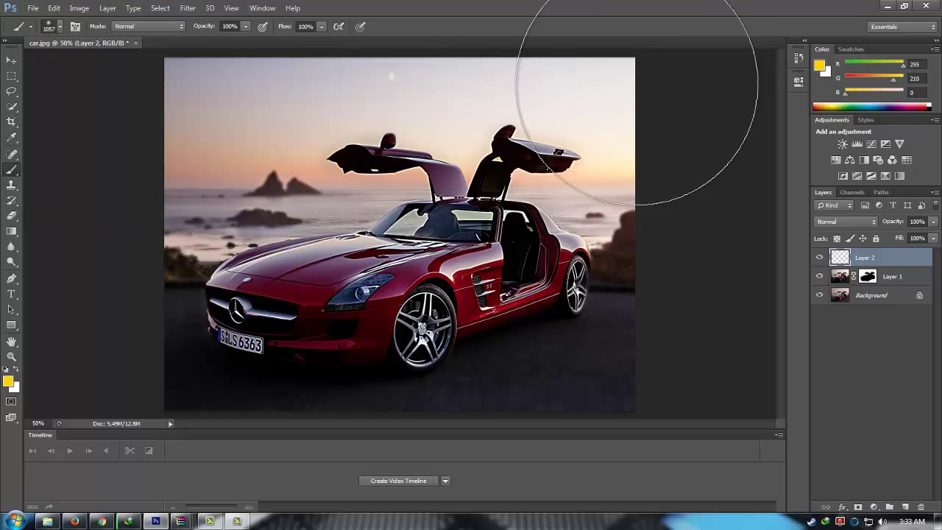
{"action": "left_click", "coordinate": [618, 92]}
{"action": "key", "text": "ctrl+t"}
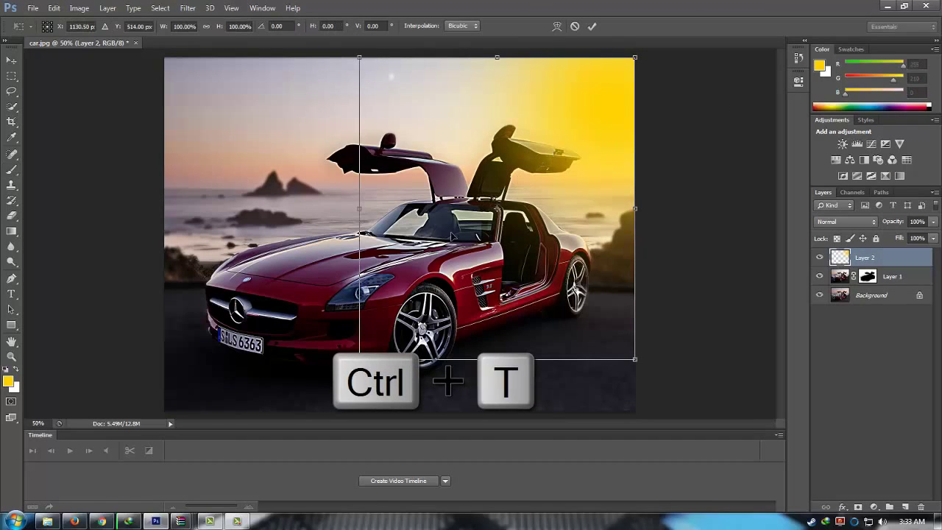
{"action": "left_click_drag", "start_coordinate": [360, 359], "coordinate": [168, 421]}
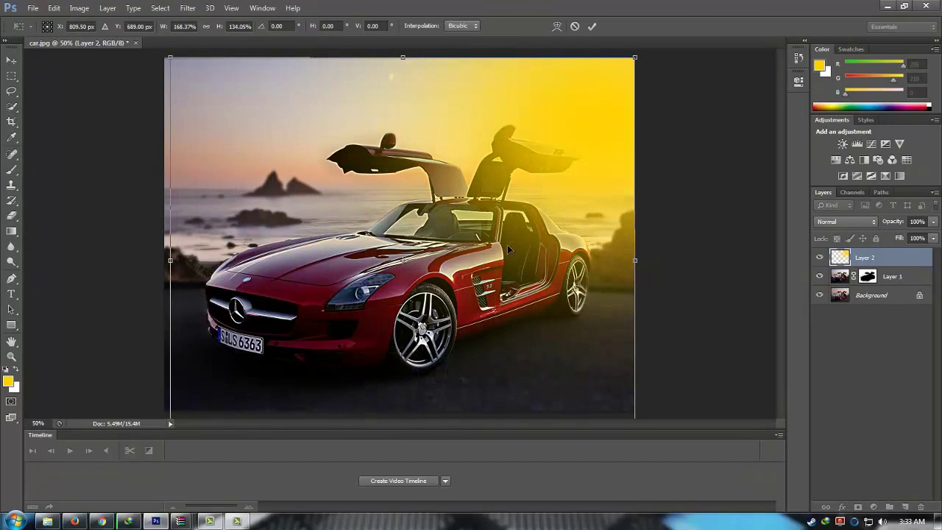
{"action": "mouse_move", "coordinate": [536, 203]}
{"action": "left_mouse_down"}
{"action": "mouse_move", "coordinate": [550, 211]}
{"action": "mouse_move", "coordinate": [605, 154]}
{"action": "left_mouse_up"}
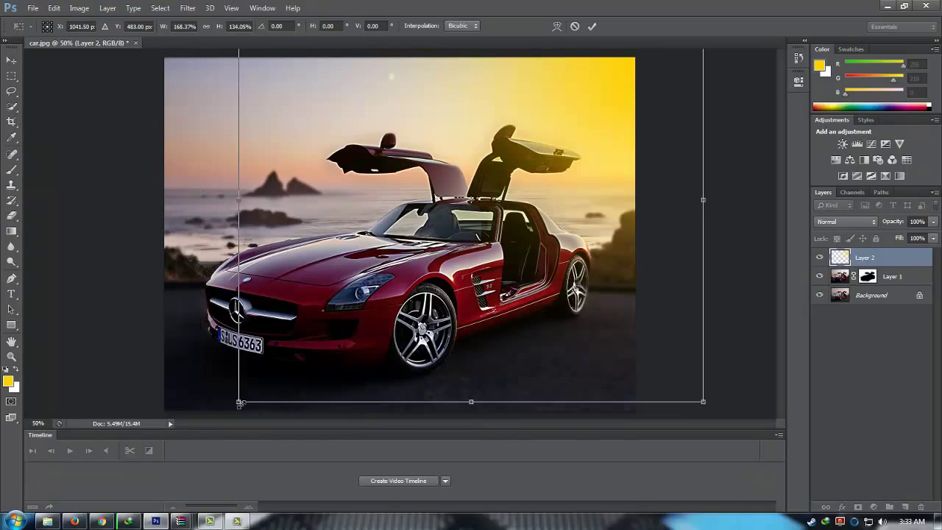
{"action": "left_click_drag", "start_coordinate": [239, 403], "coordinate": [171, 411]}
{"action": "key", "text": "Return"}
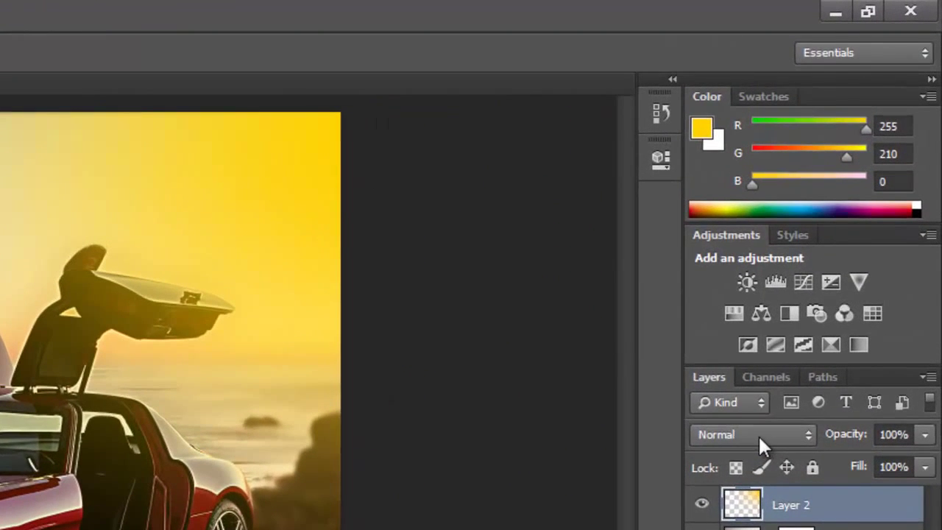
Step: Set Layer 2's blend mode to Soft Light, after briefly trying Overlay
{"action": "left_click", "coordinate": [758, 434]}
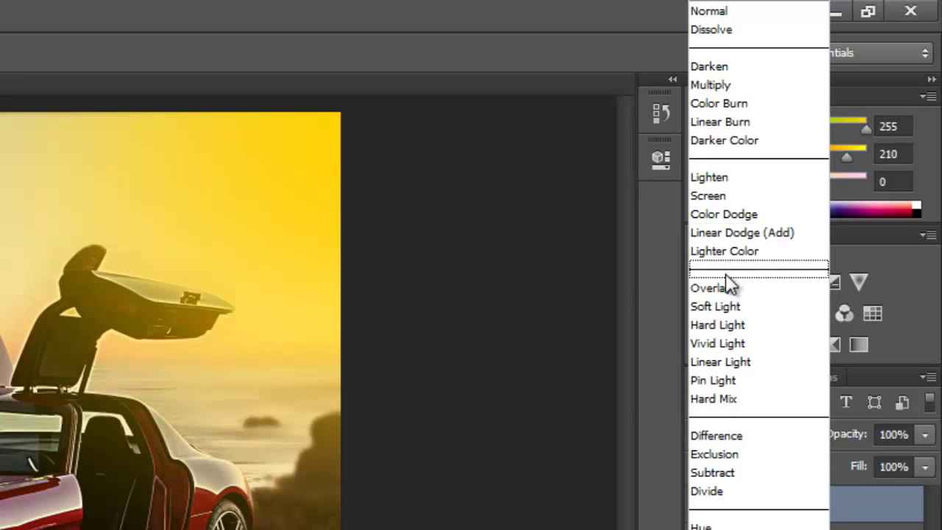
{"action": "left_click", "coordinate": [728, 305]}
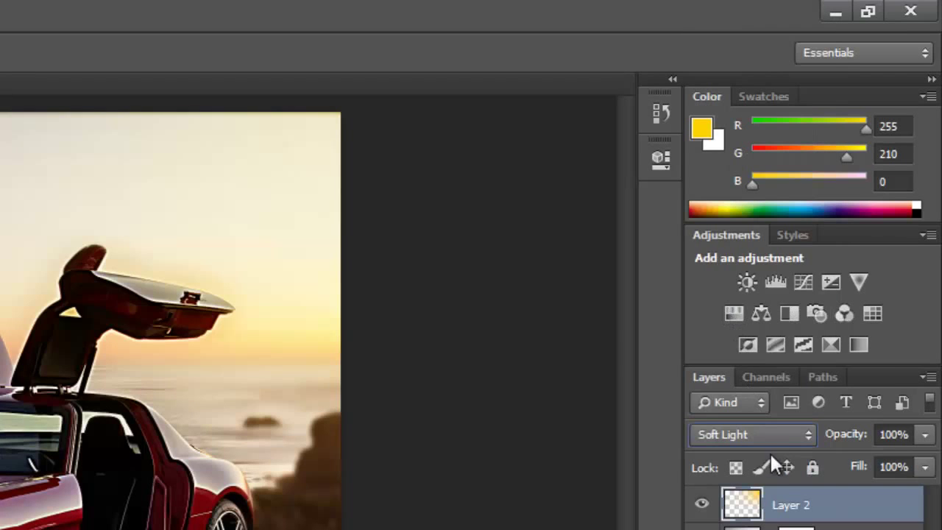
{"action": "left_click", "coordinate": [776, 432]}
{"action": "left_click", "coordinate": [752, 286]}
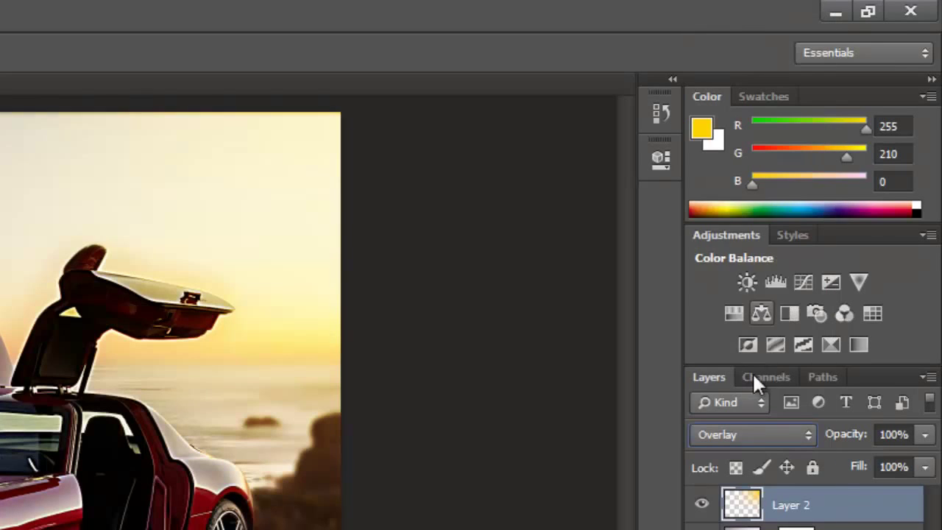
{"action": "left_click", "coordinate": [757, 435]}
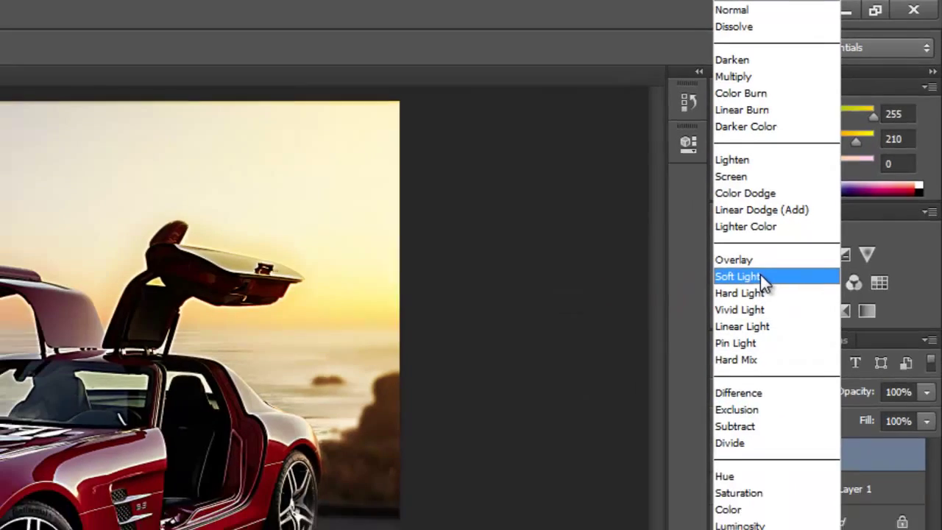
{"action": "left_click", "coordinate": [740, 306]}
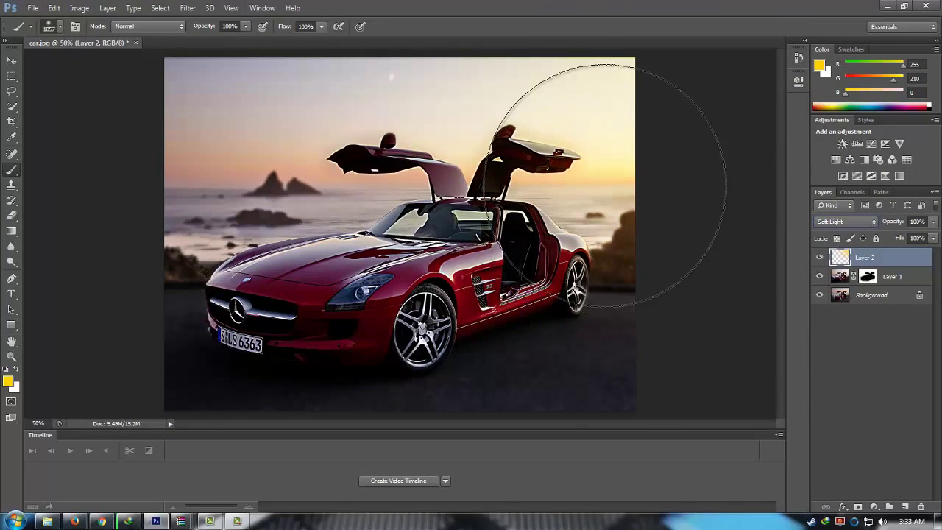
{"action": "key", "text": "ctrl+minus"}
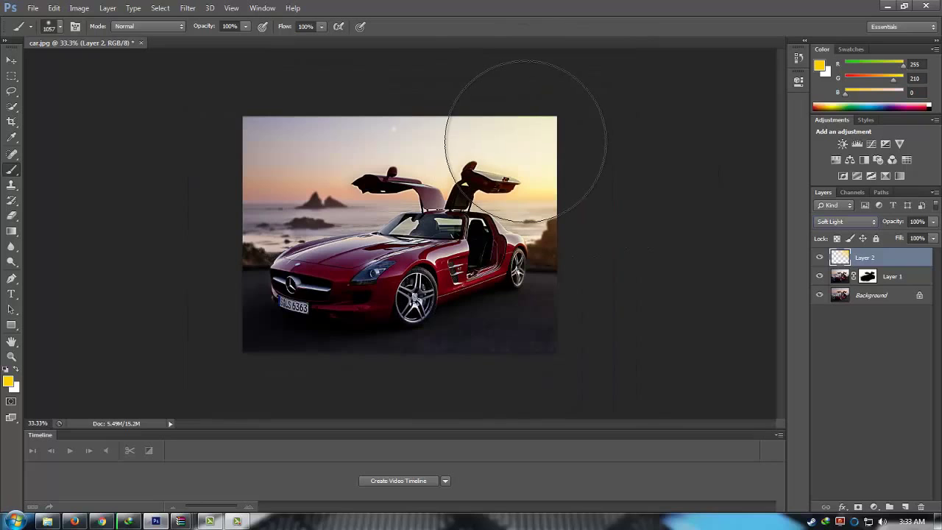
{"action": "key", "text": "ctrl+plus"}
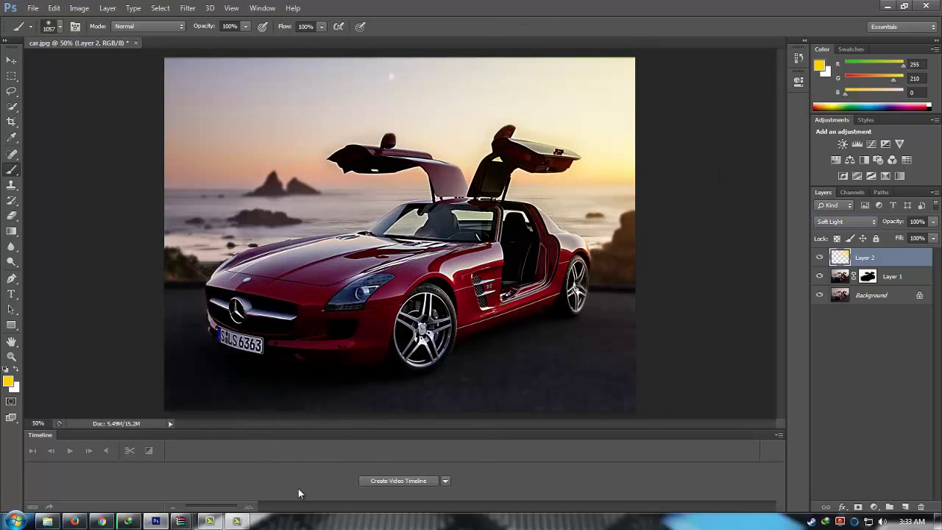